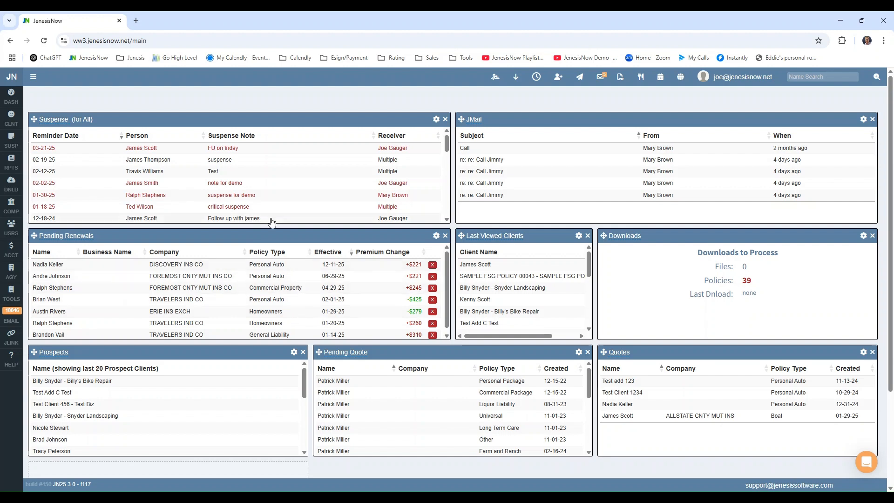
drag(34, 120, 186, 182)
click(64, 235)
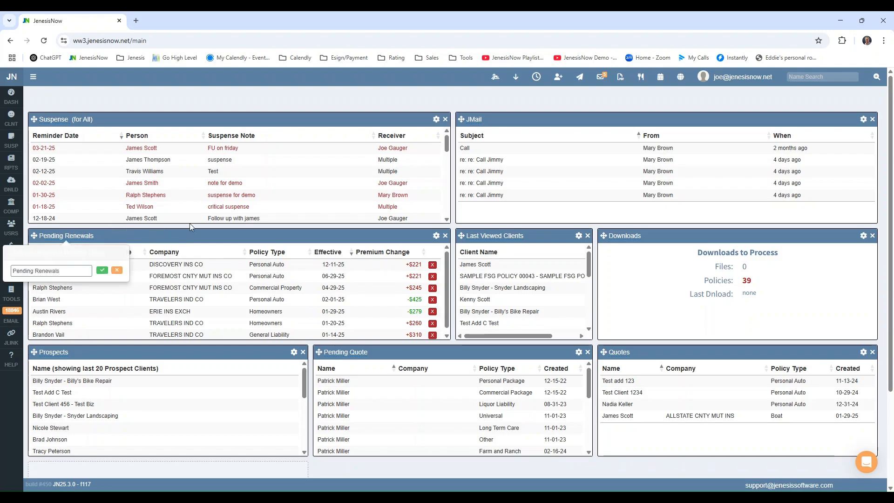
click(203, 113)
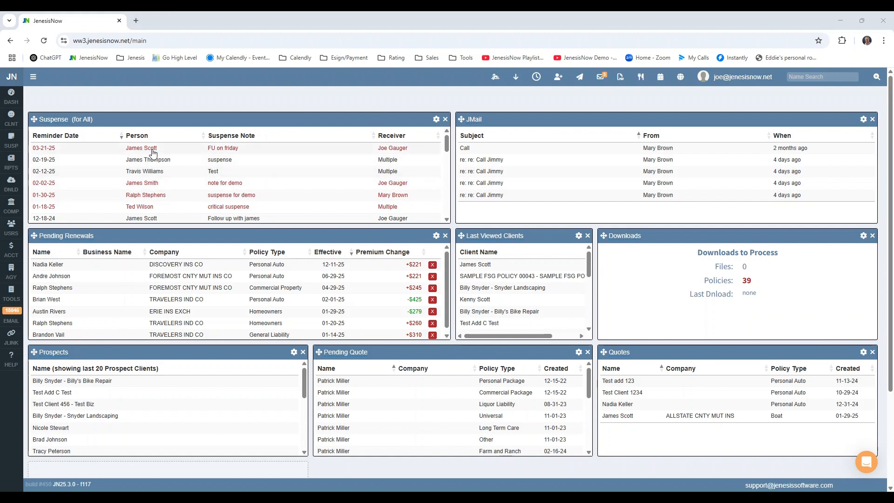
Review the "FU on friday" suspense, enlarge its note box, check the available receivers, and close it without saving.
click(192, 149)
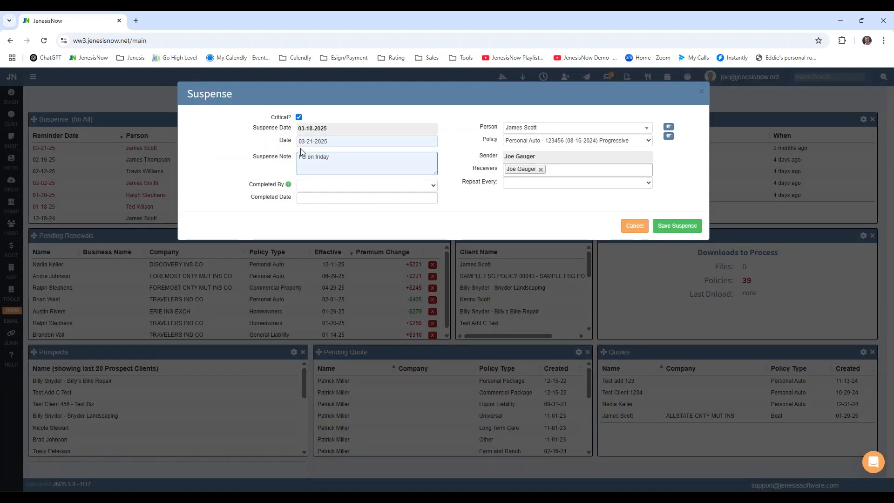
click(343, 155)
click(337, 141)
click(387, 107)
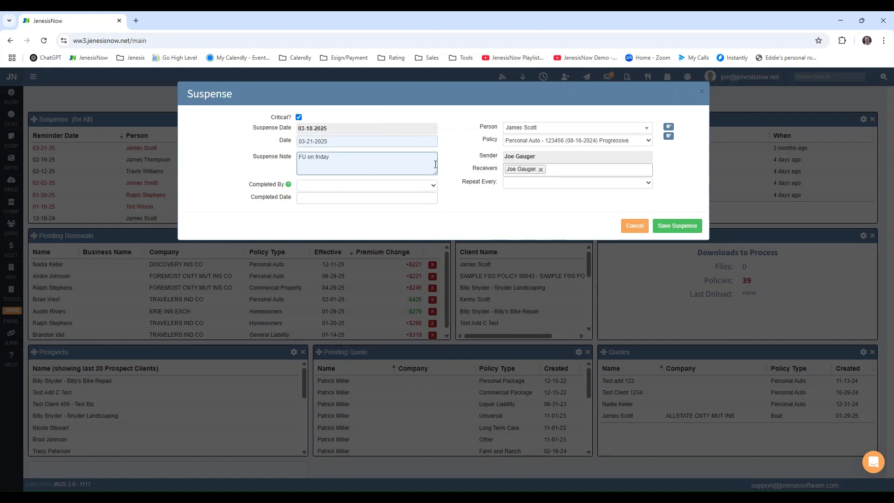
drag(433, 172, 435, 219)
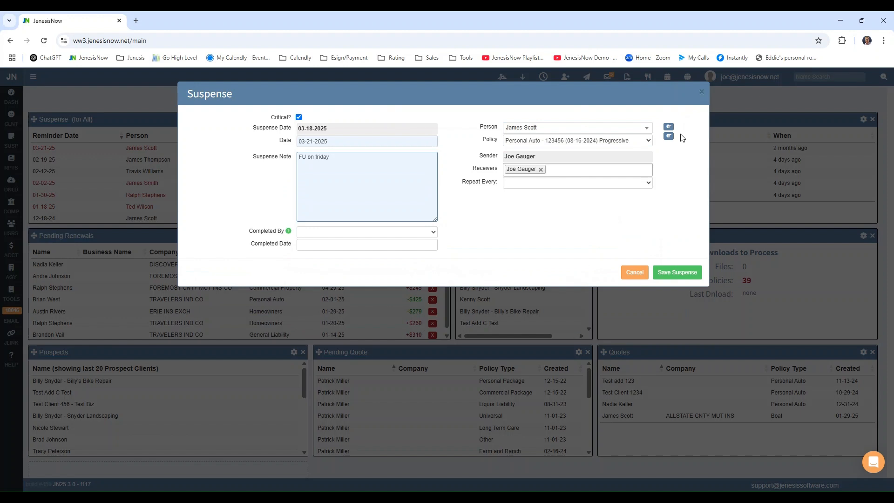
click(592, 167)
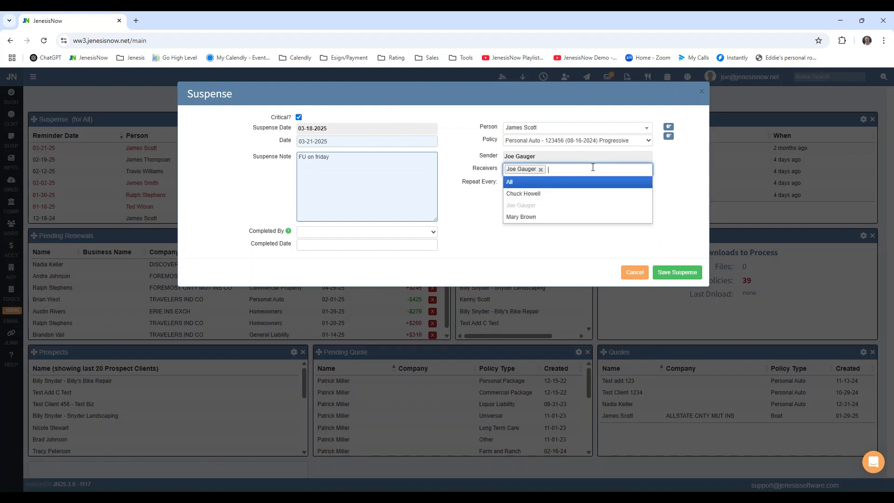
click(527, 229)
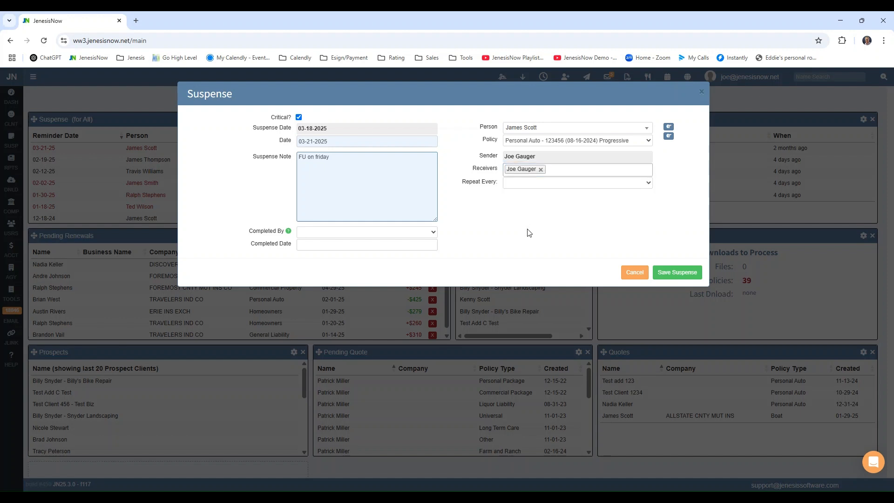
click(625, 272)
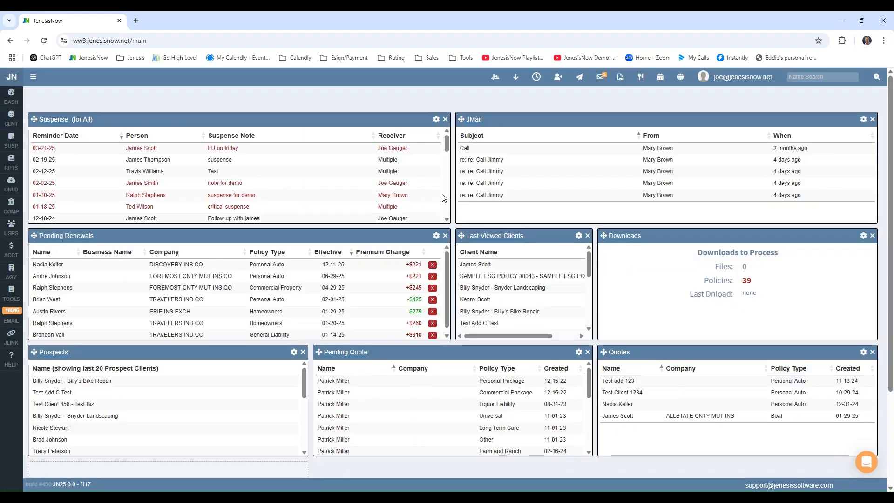
Review the Suspense card's filter settings, including the available users, and close the filter without saving.
click(436, 119)
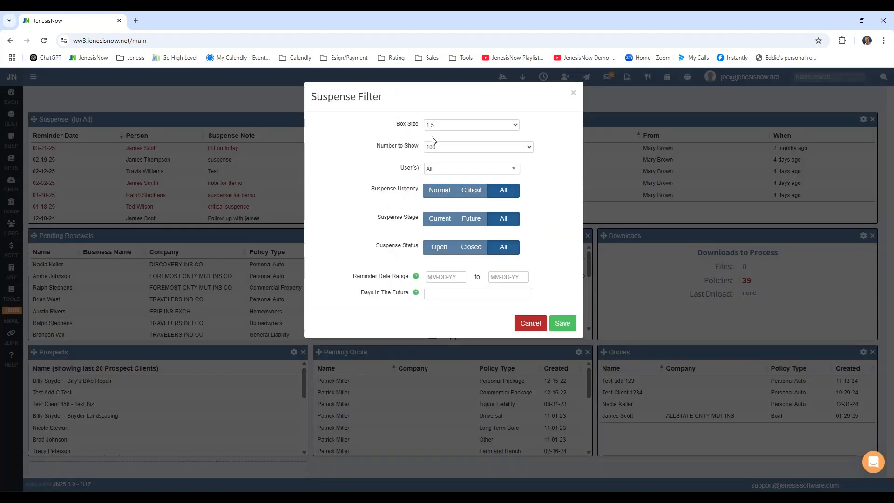
click(438, 172)
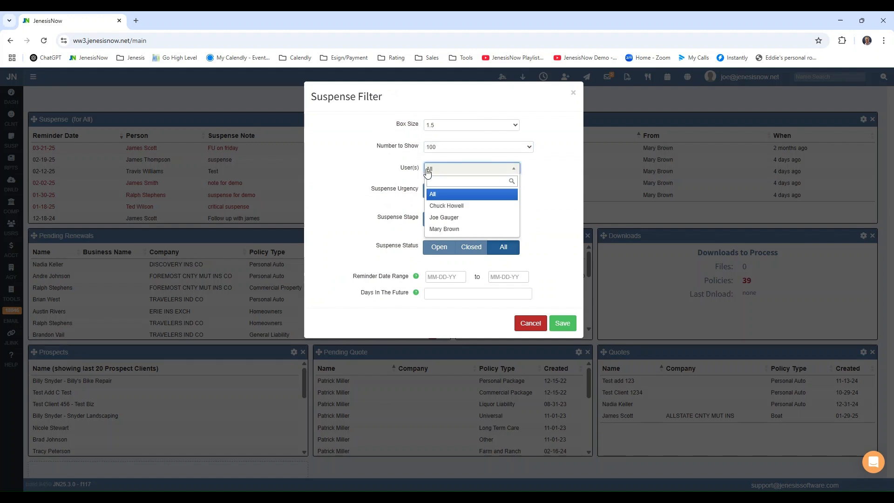
click(427, 170)
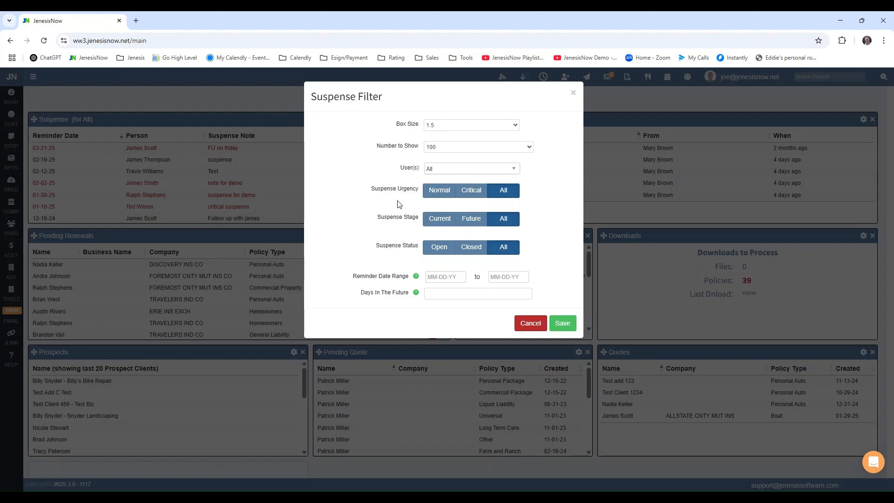
click(530, 324)
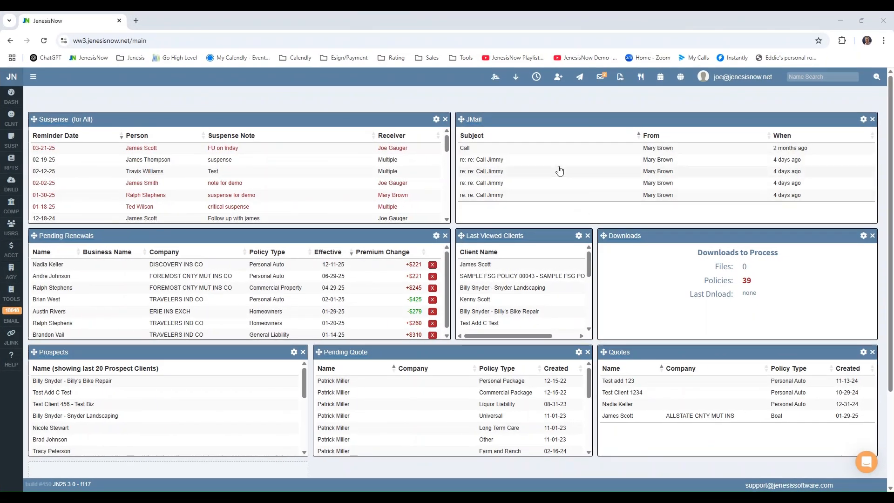
Read a "re: re: Call Jimmy" message in J-Mail and return to the dashboard.
click(555, 149)
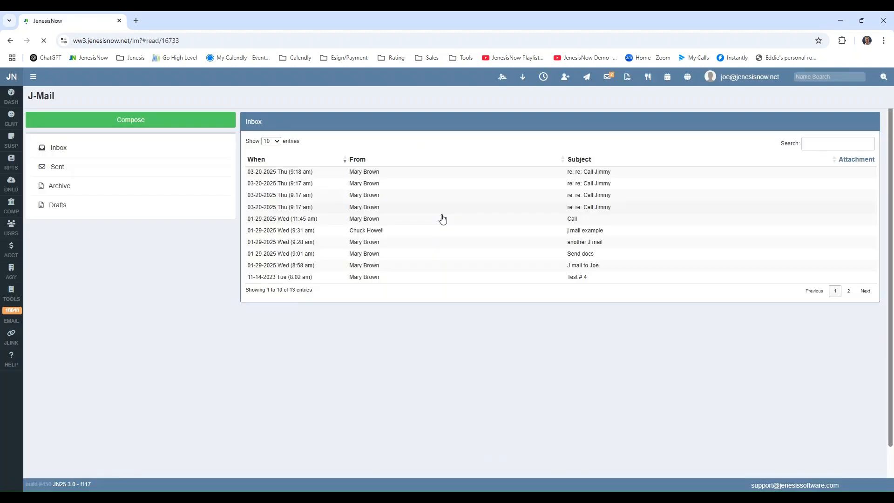
click(398, 188)
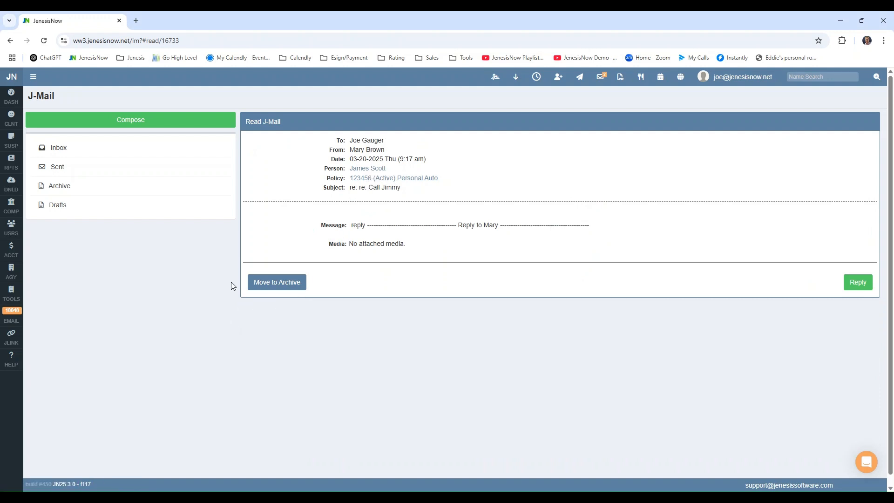
click(11, 100)
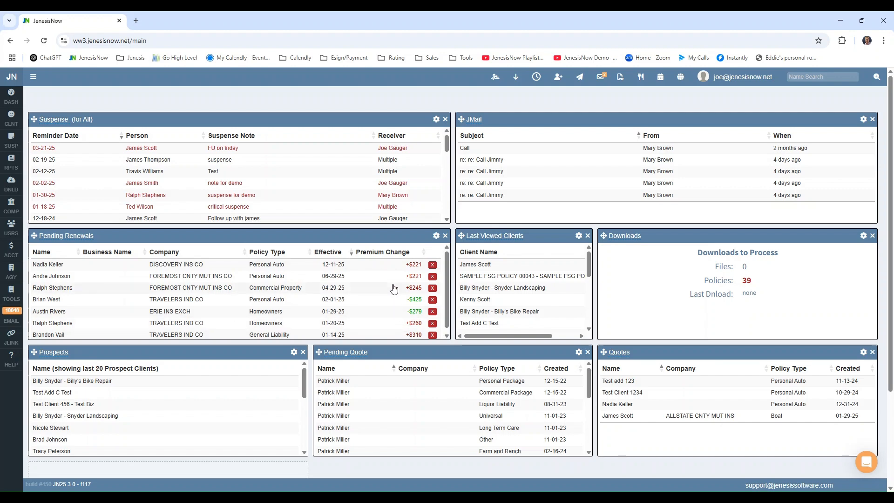
Examine the Pending Renewals filter's policy type, effective date range, line of business and column options, closing it without saving.
click(436, 236)
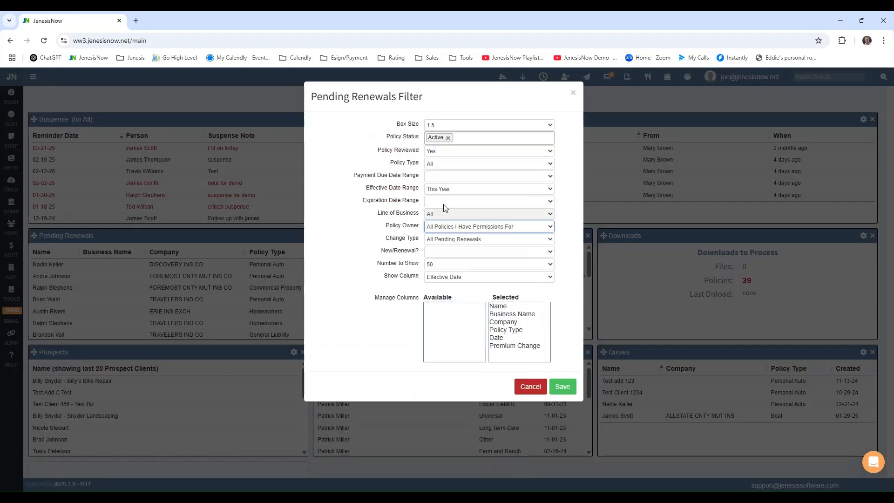
click(452, 163)
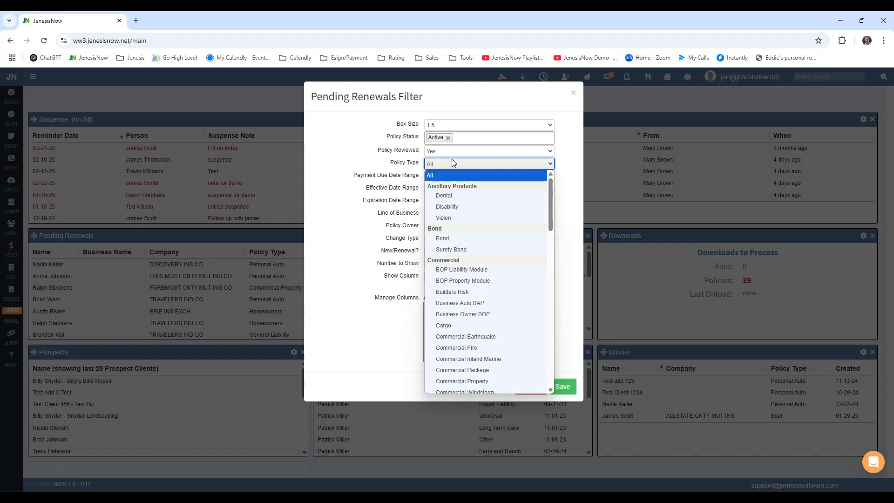
click(366, 185)
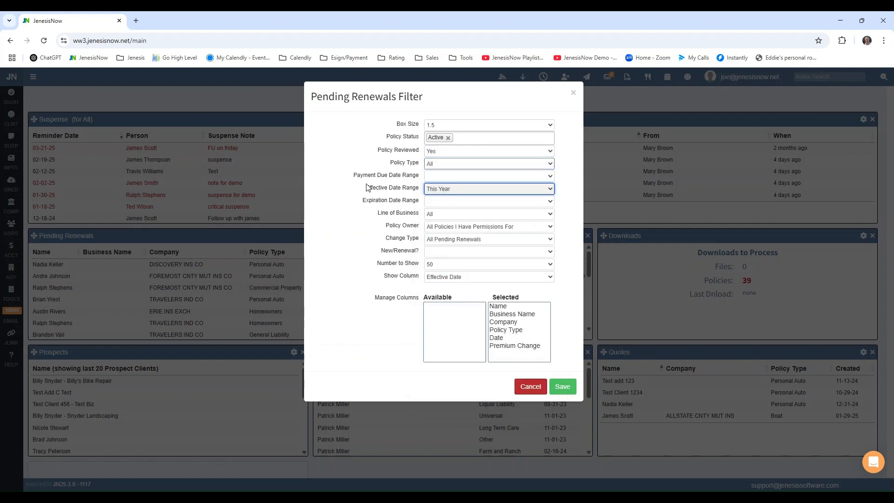
click(451, 190)
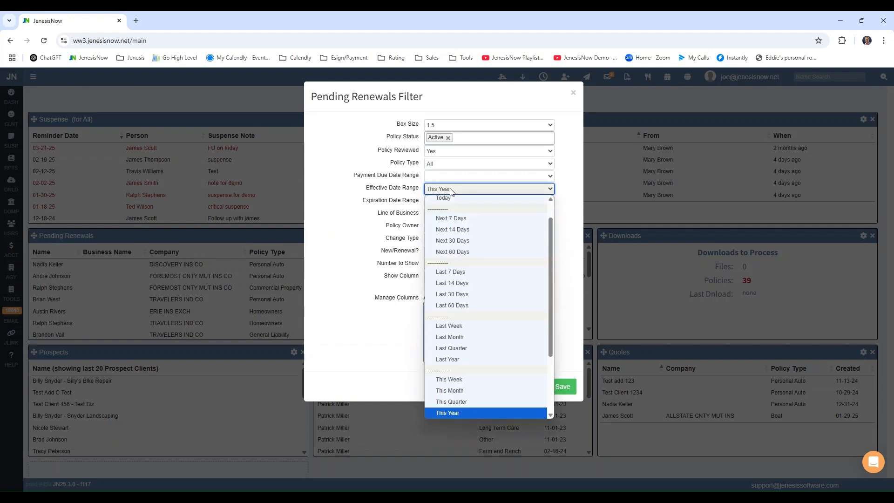
click(397, 205)
click(443, 214)
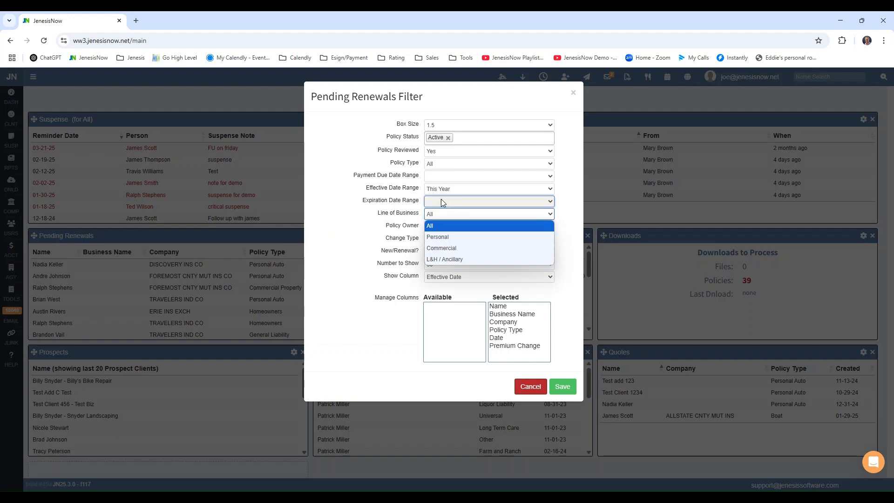
click(386, 228)
click(490, 346)
double_click(490, 346)
drag(504, 330, 457, 316)
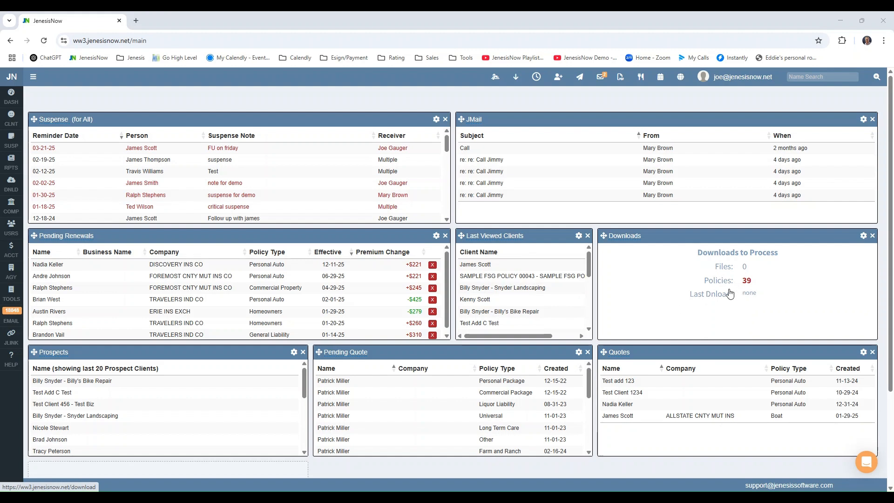
Examine the Quotes card filter's policy type, policy owner and effective date range options, and close it without saving.
scroll(729, 289, down, 1)
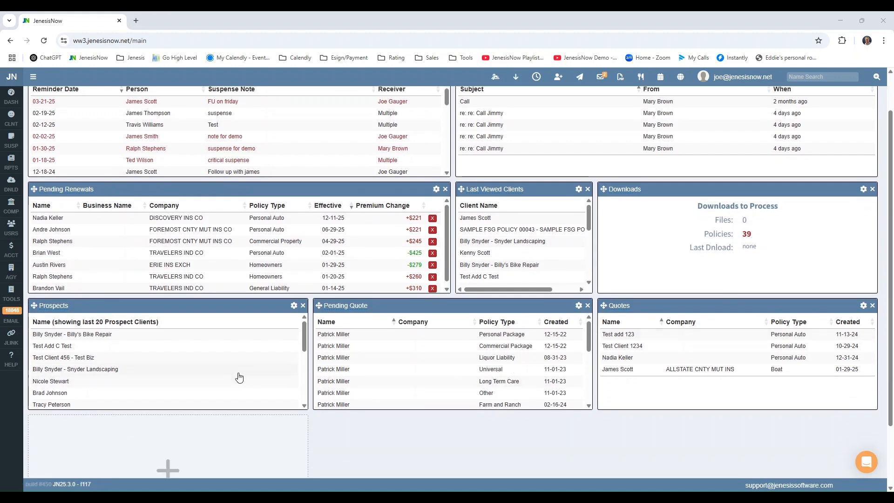
scroll(233, 365, down, 1)
scroll(222, 350, up, 1)
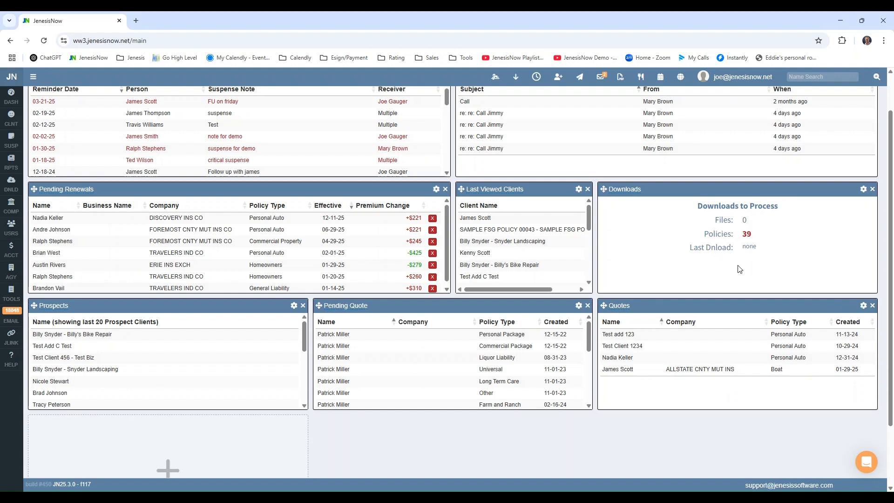
click(863, 306)
click(450, 163)
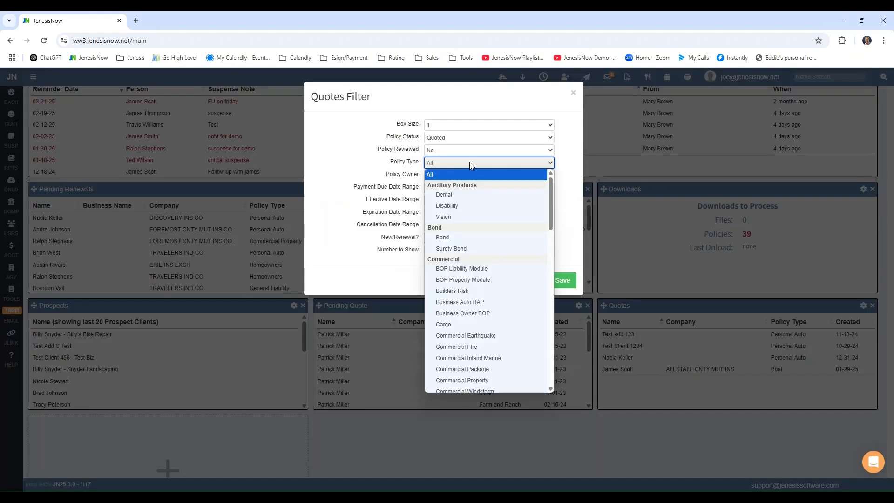
click(385, 187)
click(474, 176)
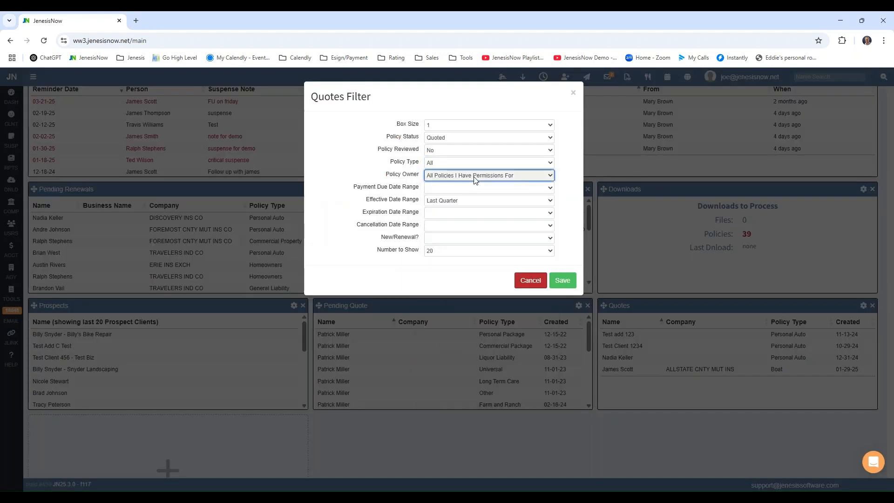
click(474, 200)
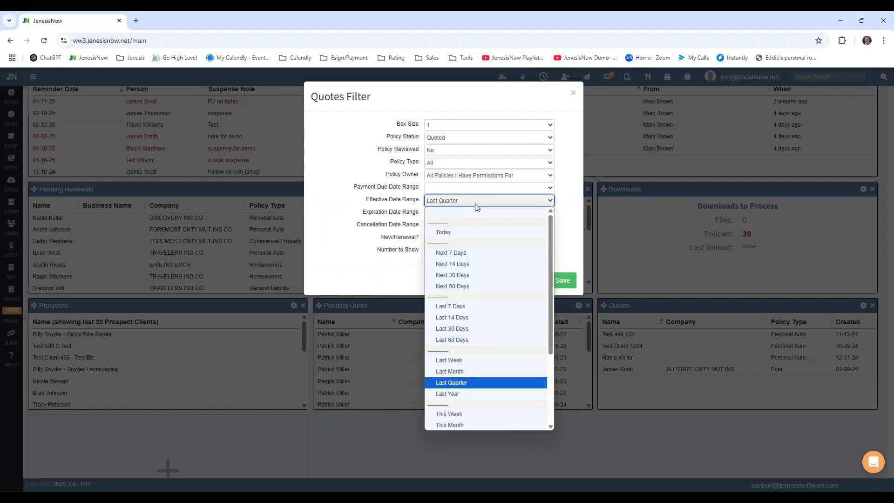
click(364, 220)
click(528, 280)
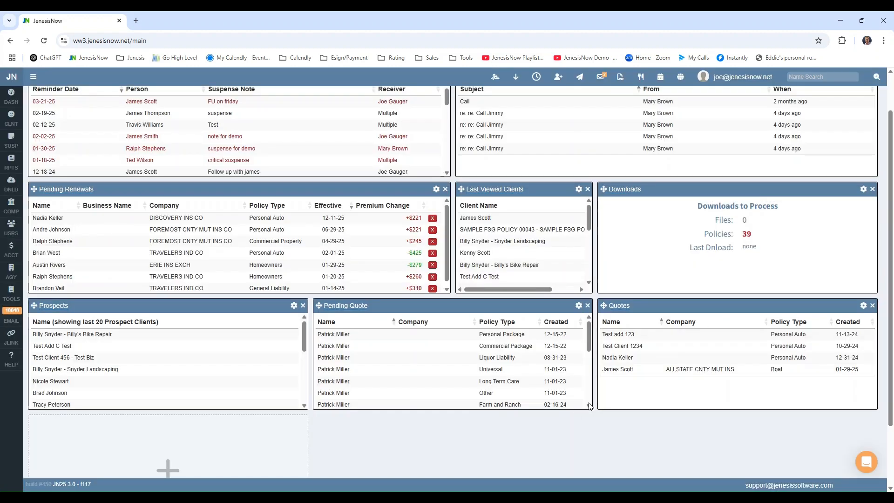
View the list of cards that can be added to the dashboard and close it without adding one.
scroll(577, 415, down, 2)
click(159, 392)
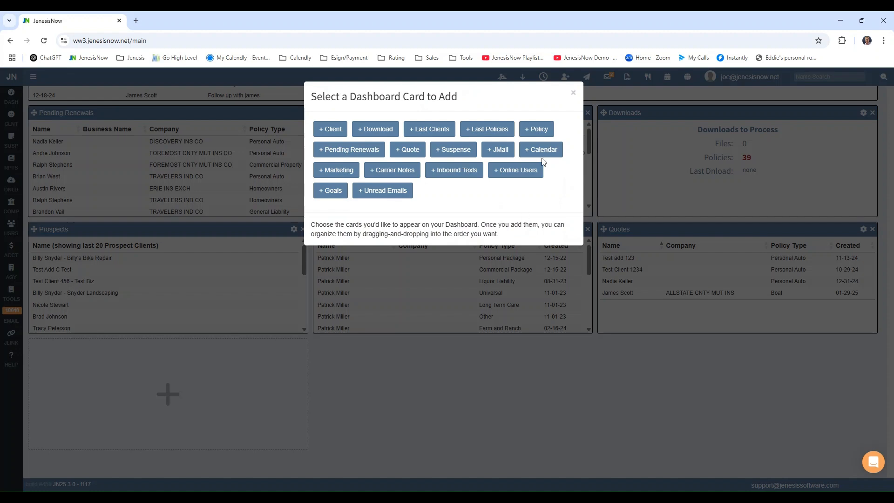
click(573, 93)
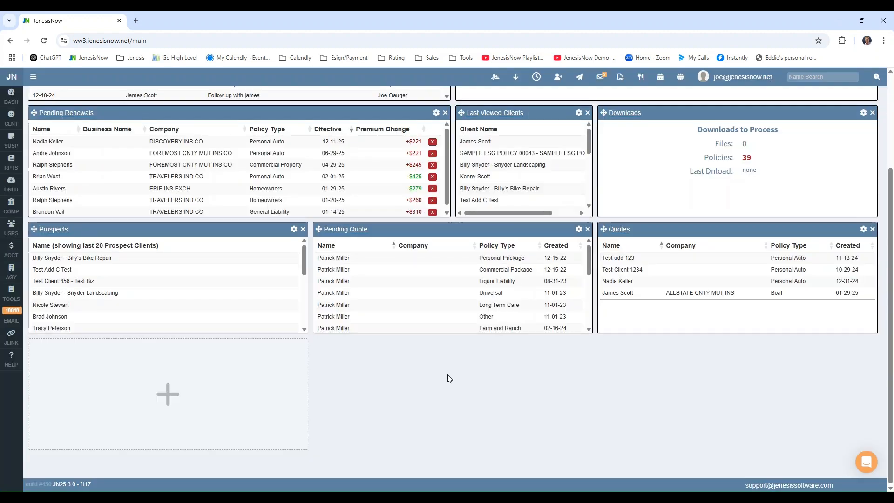
Search the clients by name for "bil".
scroll(447, 375, up, 3)
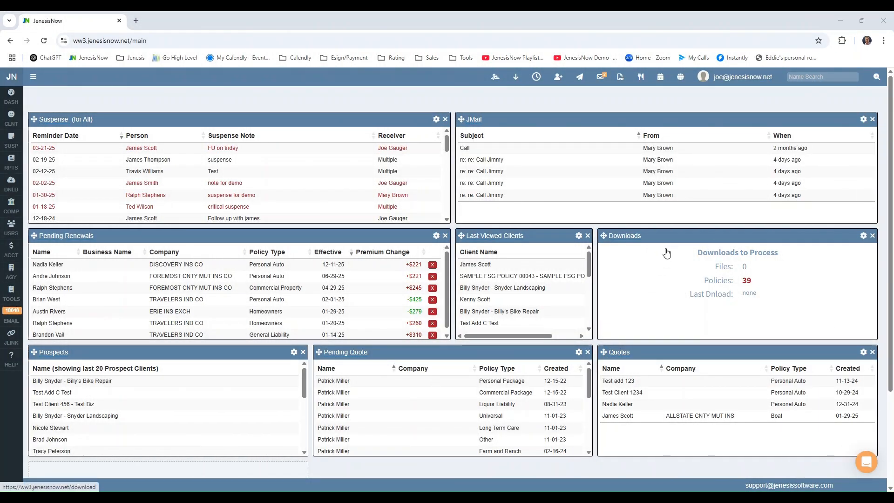
click(793, 77)
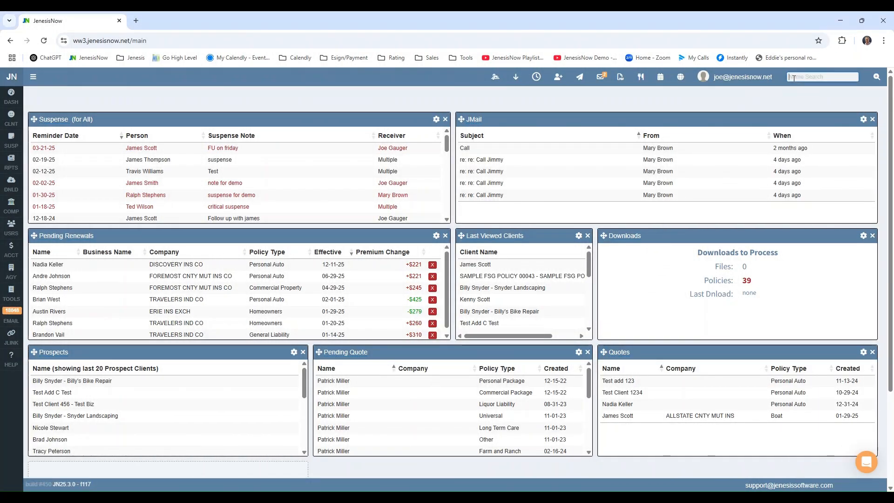
text(bil)
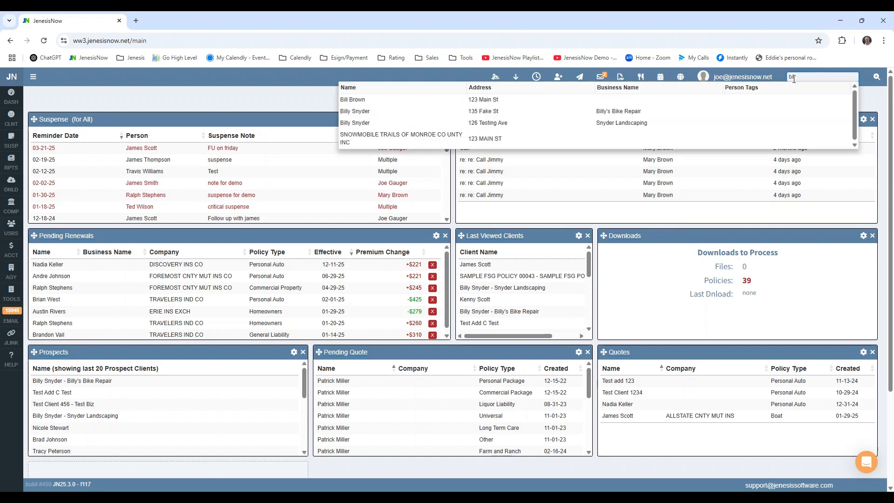
Open the advanced search options and set the search criterion to Business Name.
click(876, 77)
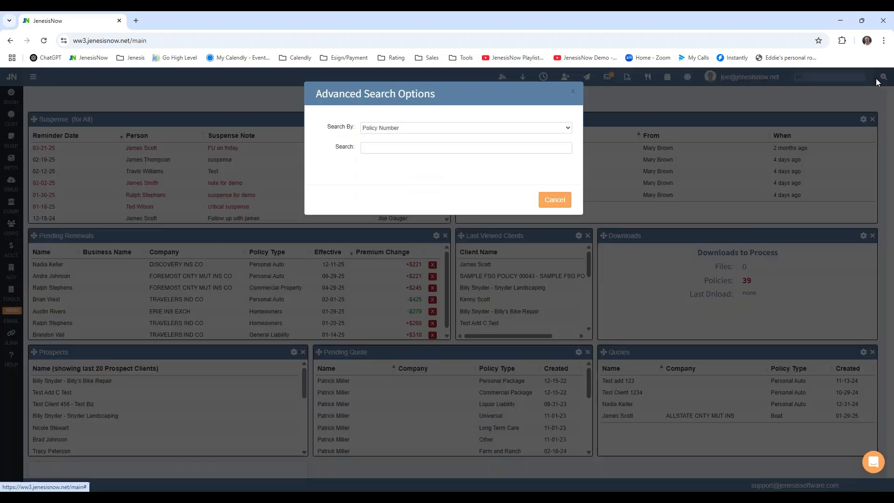
click(529, 126)
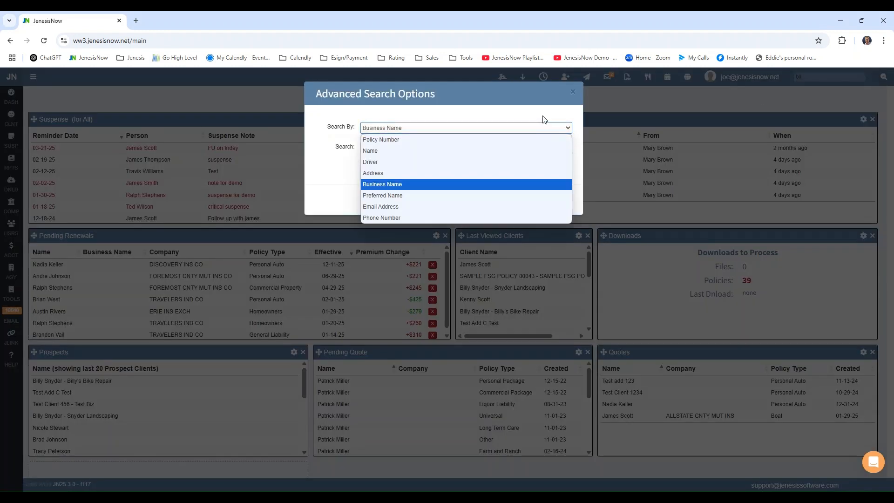
click(550, 185)
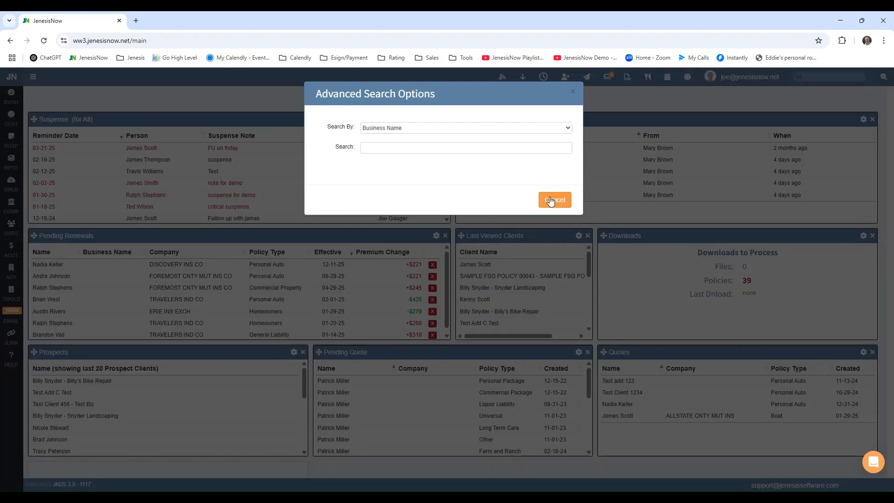
Close the advanced search options without searching and open the client list.
click(551, 197)
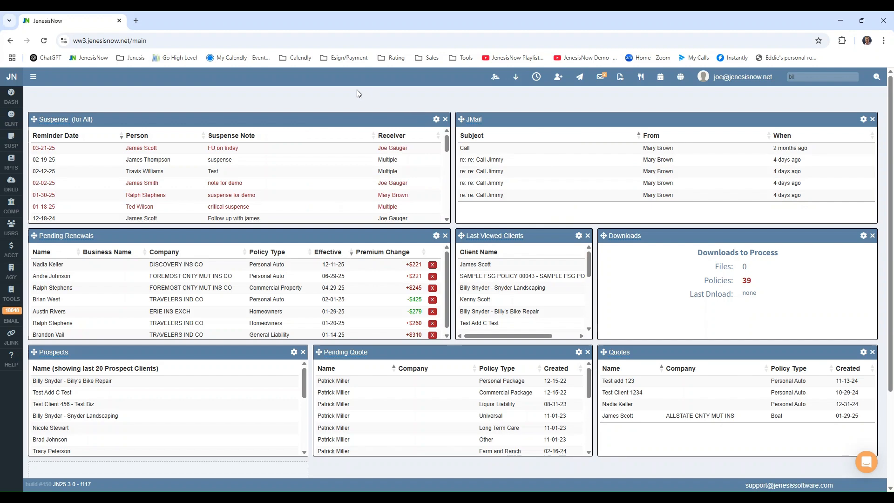
click(33, 77)
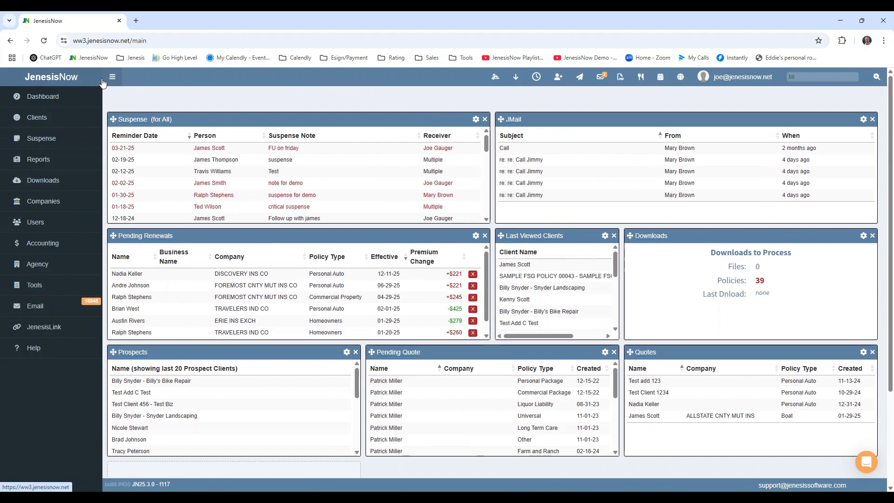
click(37, 117)
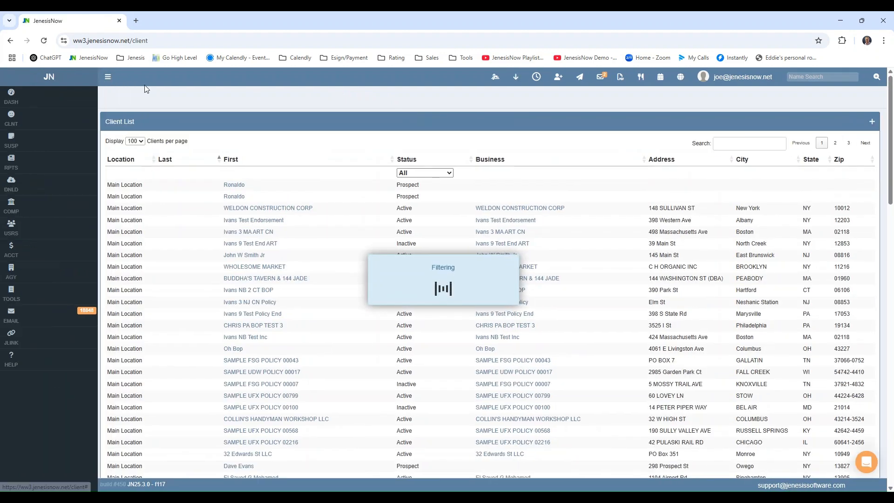
View the status filter options of the client list without changing the selection.
click(400, 175)
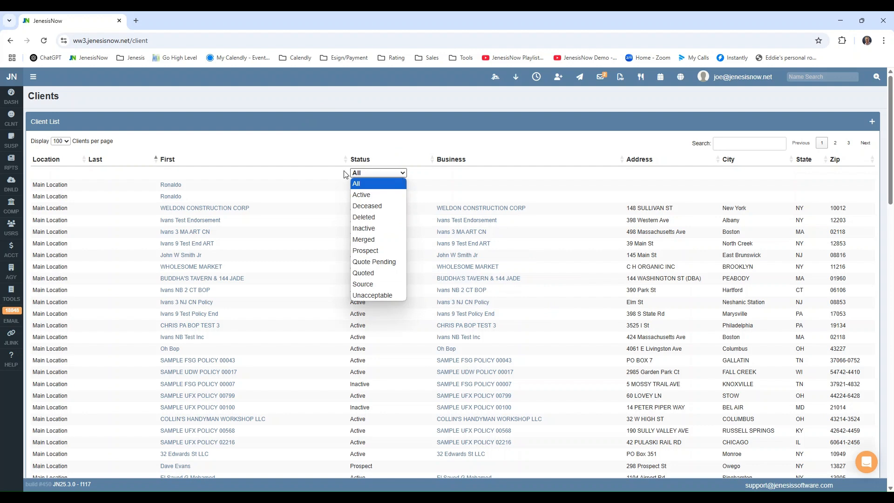
click(224, 164)
click(224, 164)
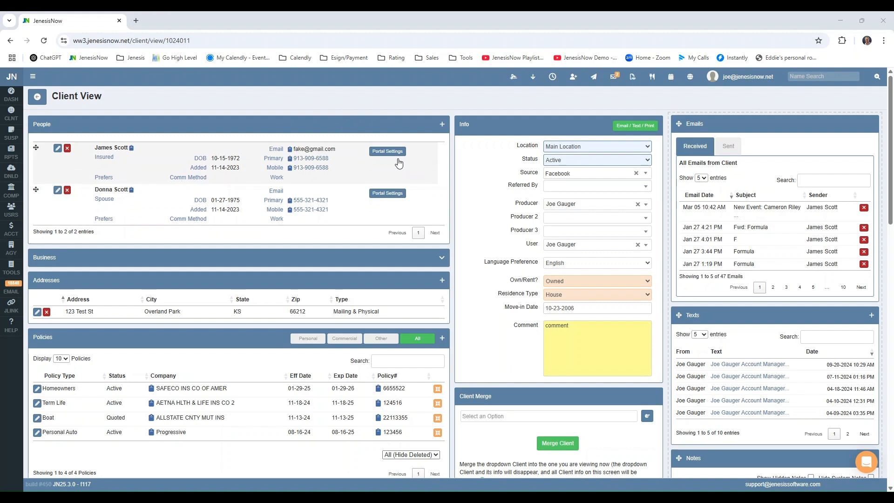
Expand the Business section of the client's record and review its fields, the addresses and the policy list.
click(440, 259)
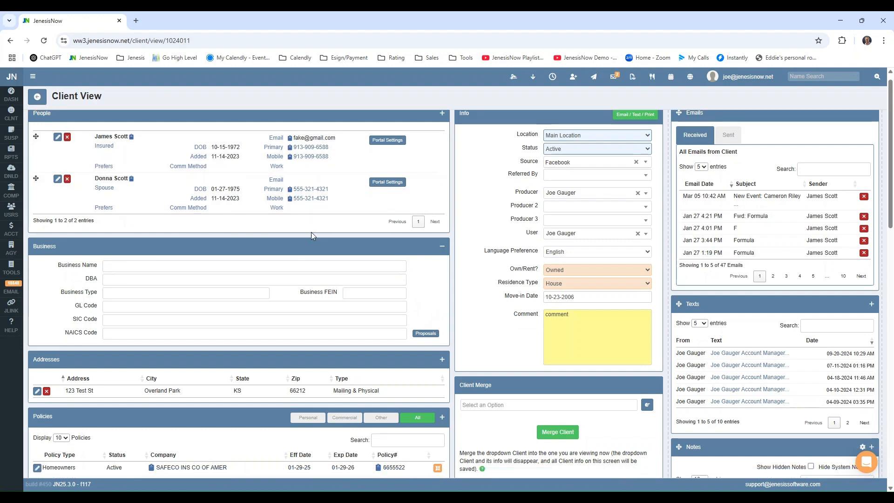
scroll(311, 232, down, 3)
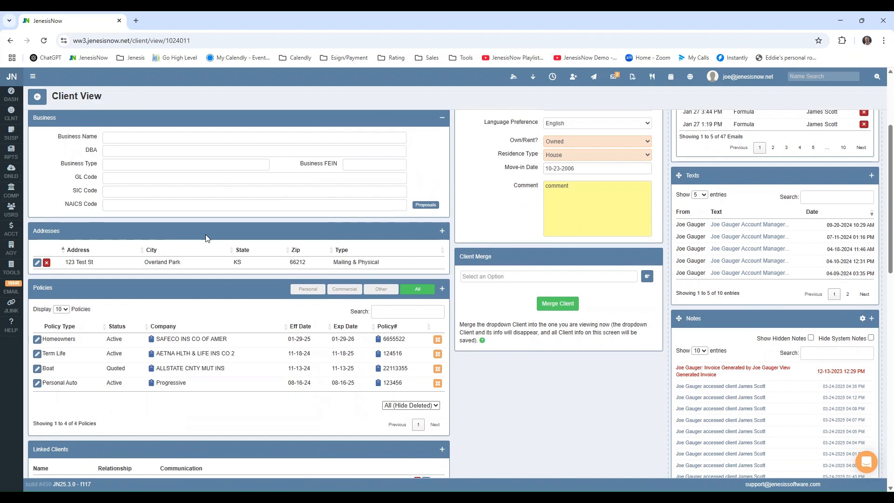
scroll(204, 235, down, 1)
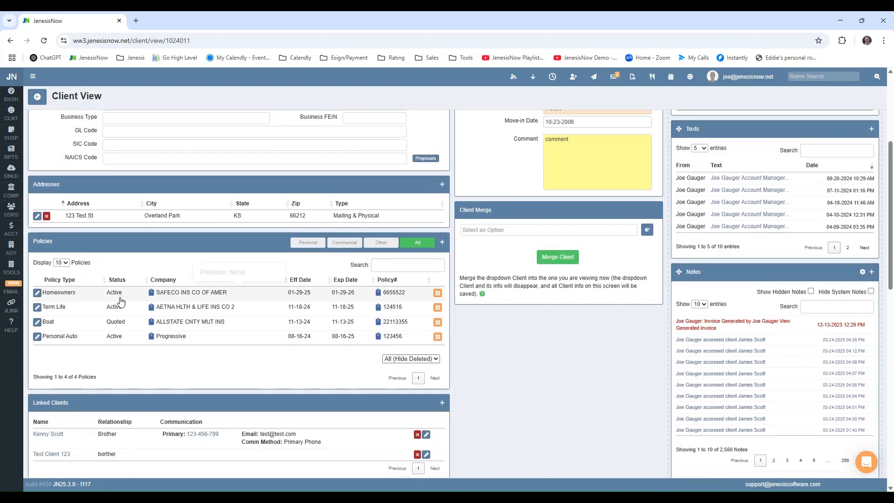
mouse_move(277, 309)
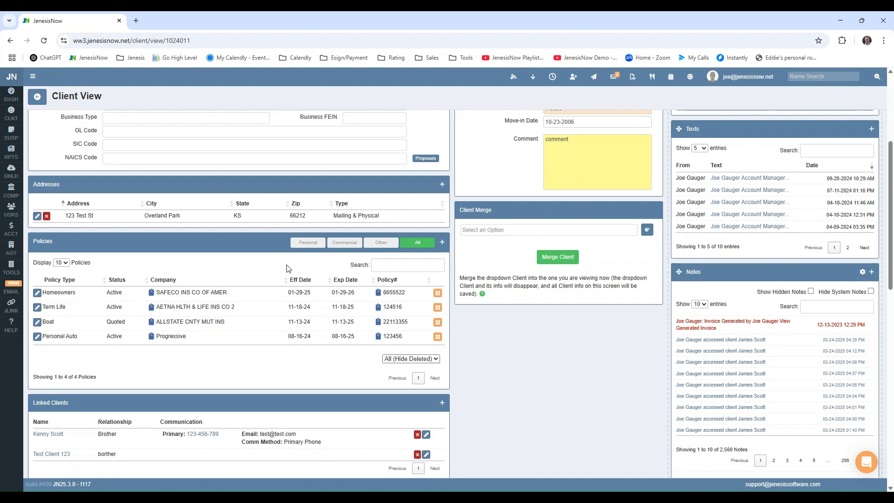
Filter the client's policy list by Commercial and by Personal policies.
click(315, 245)
click(338, 247)
click(308, 242)
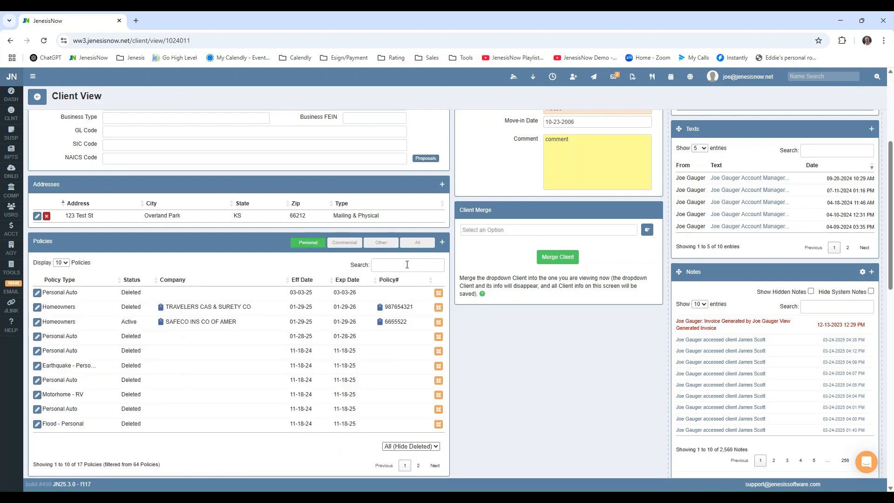
Open the form for adding a policy and examine its state and component choices without selecting any.
click(442, 244)
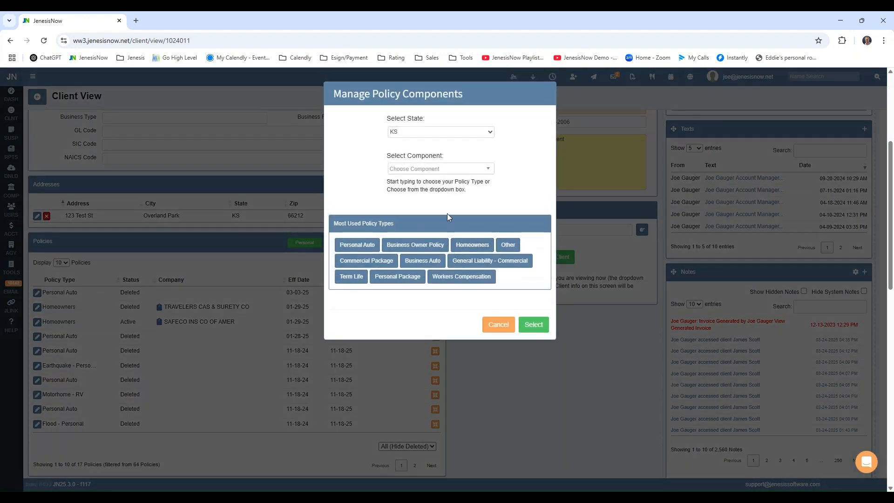
click(432, 133)
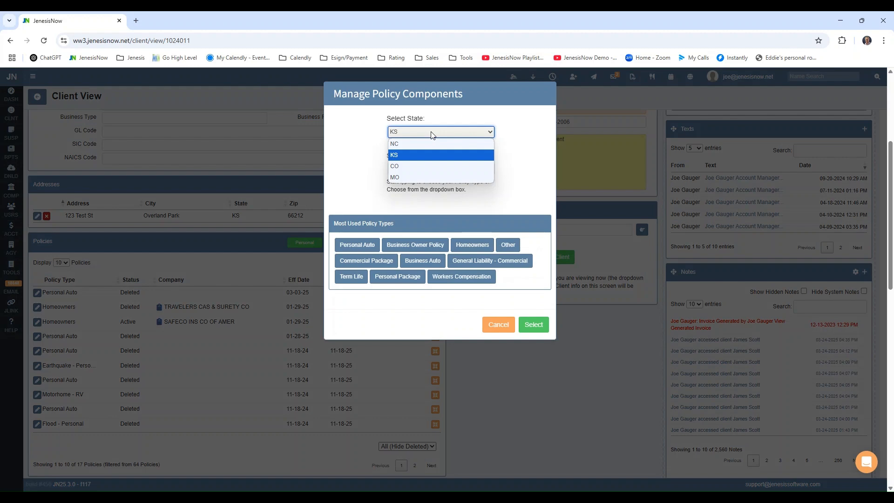
click(431, 135)
click(421, 168)
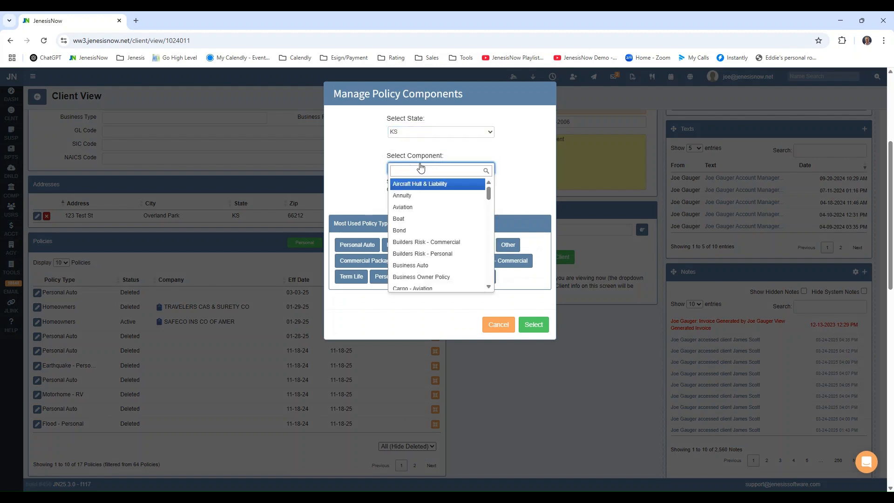
click(381, 164)
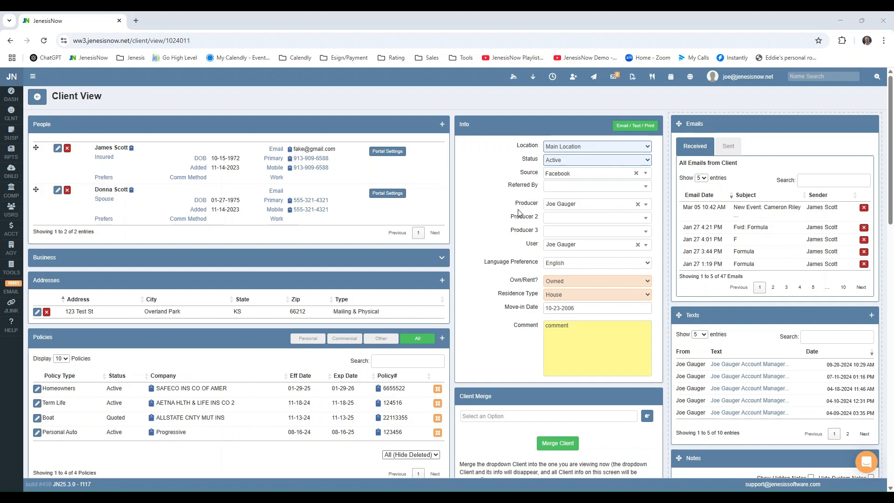
Open the client's email/text form and examine its recipient fields, company lookup help, template choices and attachable media.
click(621, 129)
click(146, 190)
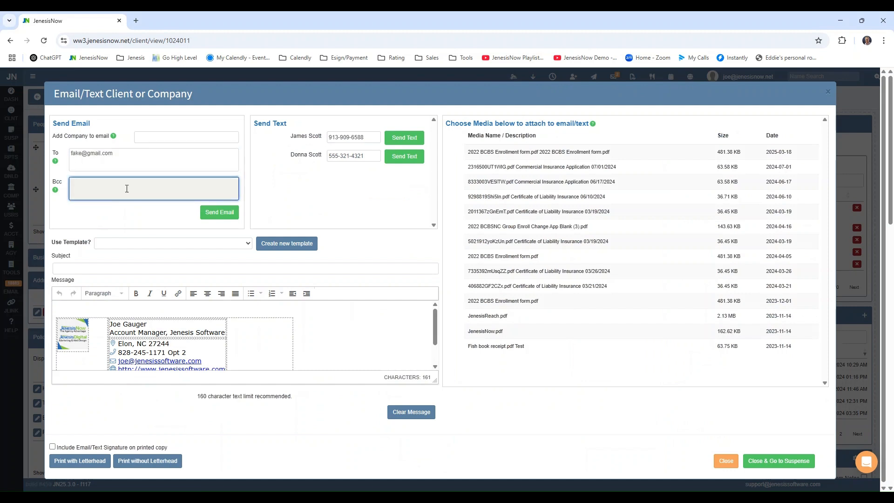
click(129, 171)
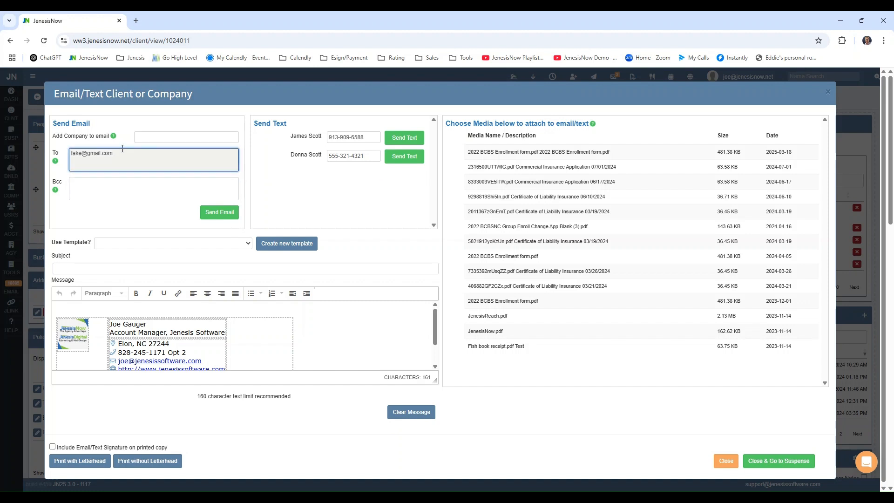
mouse_move(113, 137)
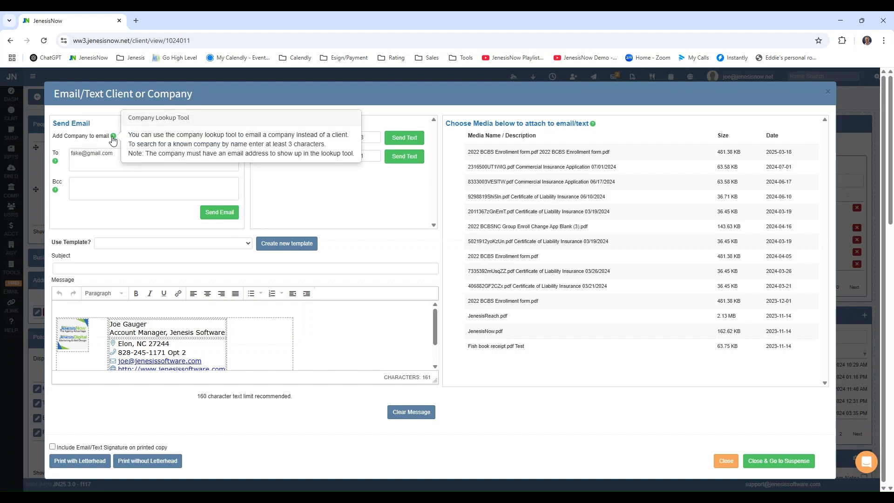
click(108, 243)
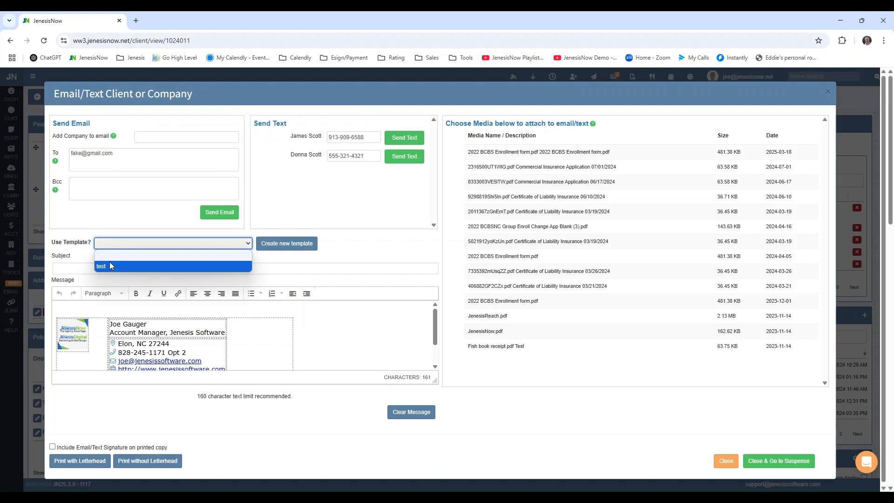
click(127, 265)
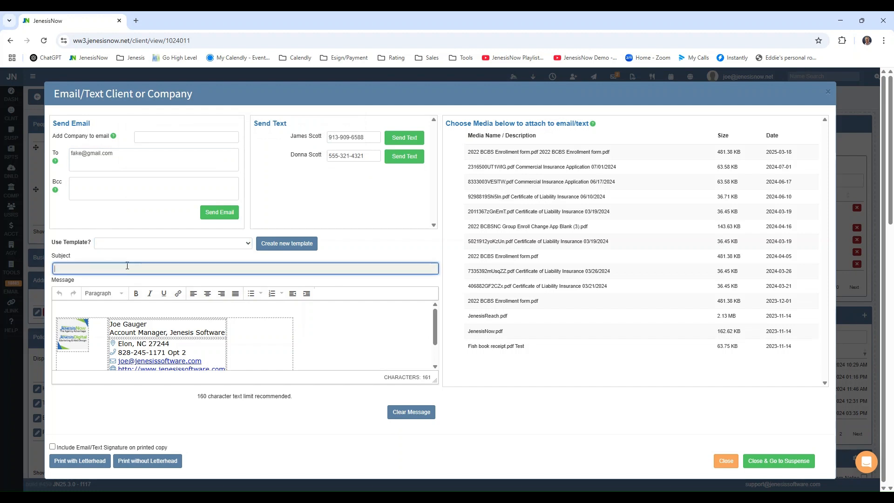
click(611, 198)
click(605, 239)
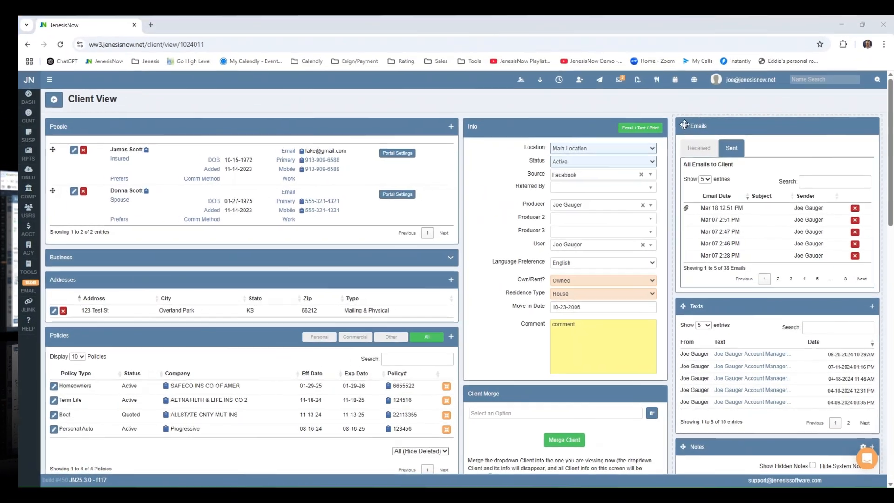
Try rearranging the Emails and Invoices cards on the client's page.
drag(691, 125, 694, 186)
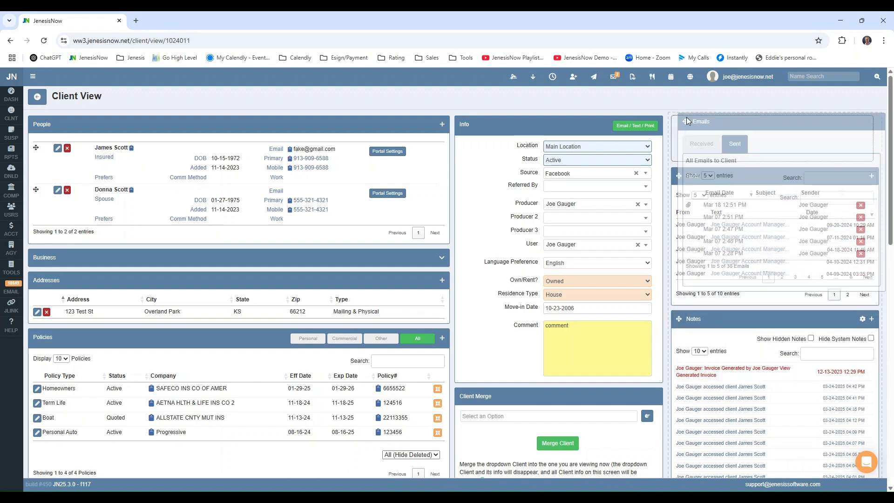
scroll(696, 183, down, 5)
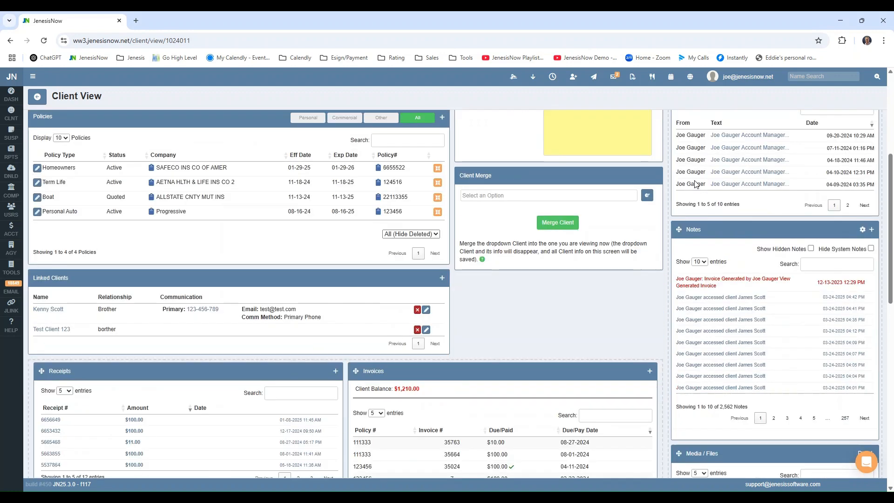
drag(354, 359, 386, 348)
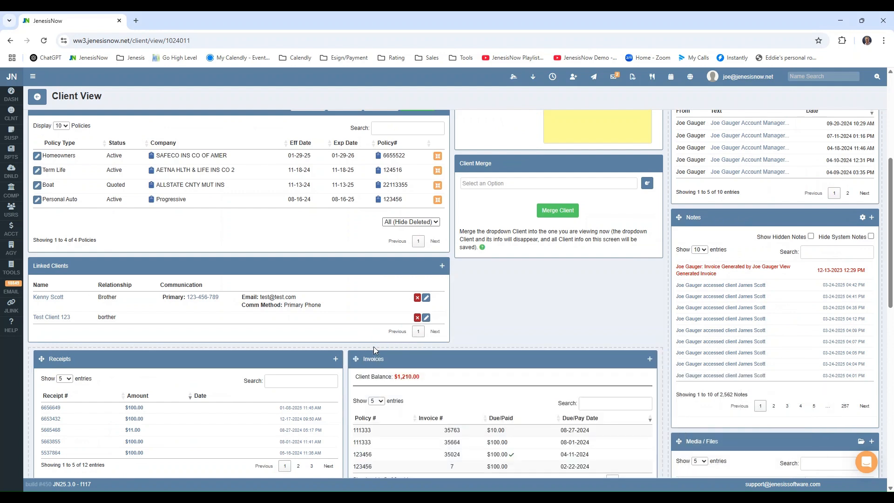
scroll(539, 289, up, 5)
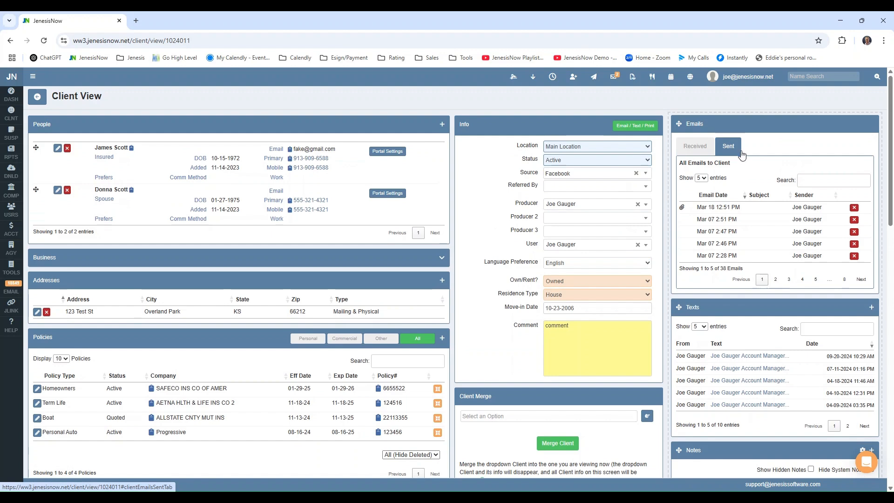
Open the critical invoice note, examine the media that can be attached to it, and close it without saving.
scroll(741, 154, down, 6)
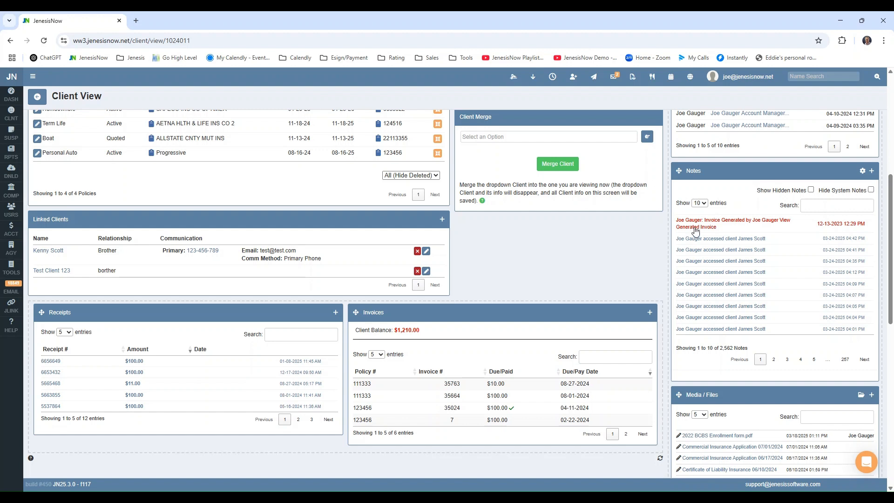
click(728, 228)
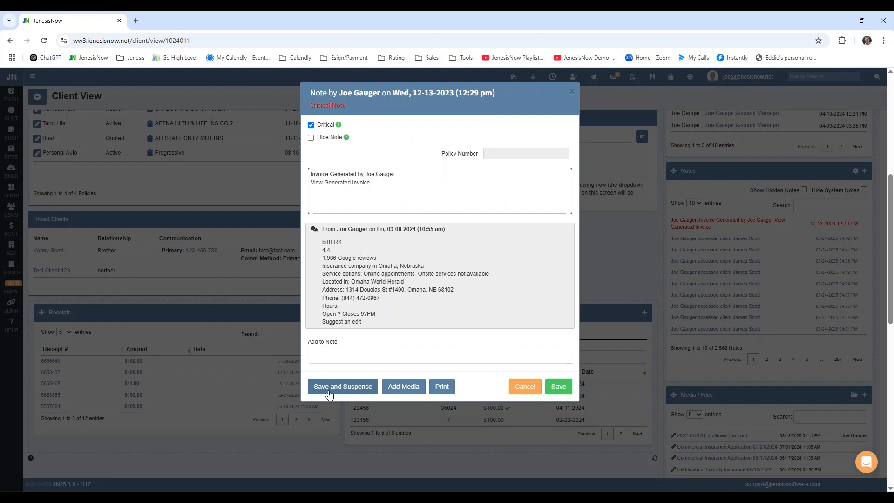
click(395, 392)
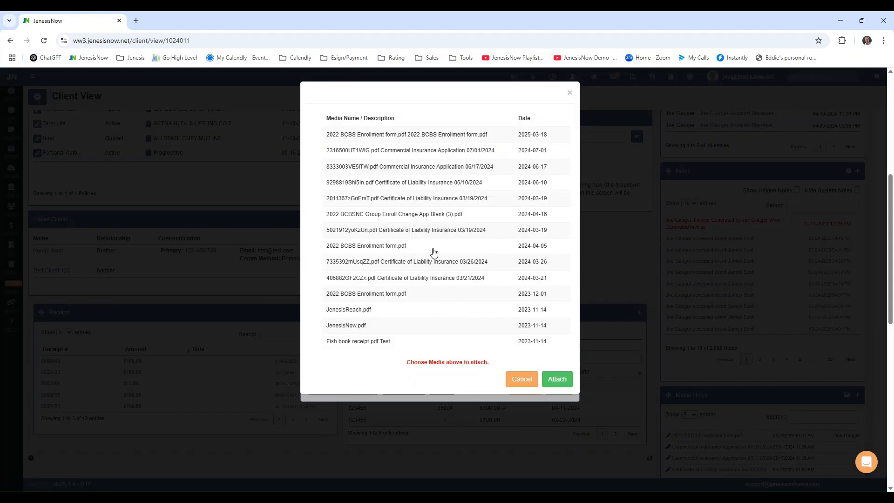
click(434, 248)
click(445, 199)
click(534, 382)
click(530, 383)
Open the client's saved media, view the Certificate of Liability Insurance 03/26/2024 file and close it.
scroll(800, 389, down, 3)
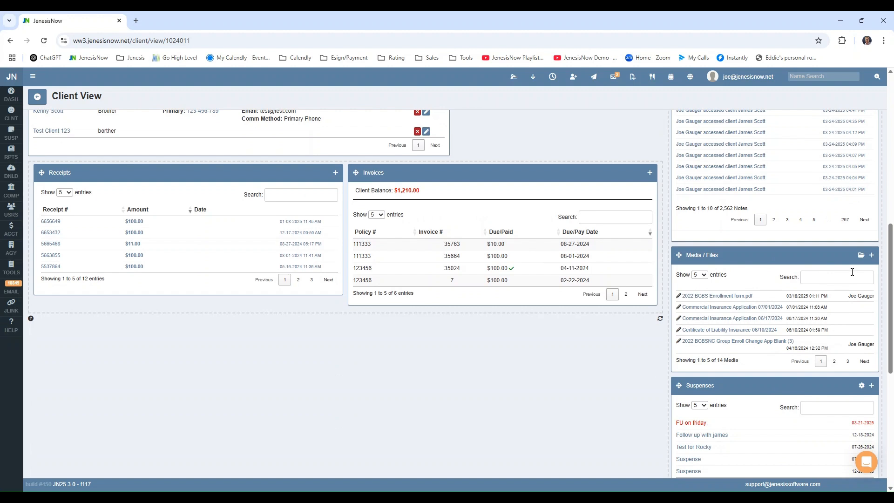
click(861, 255)
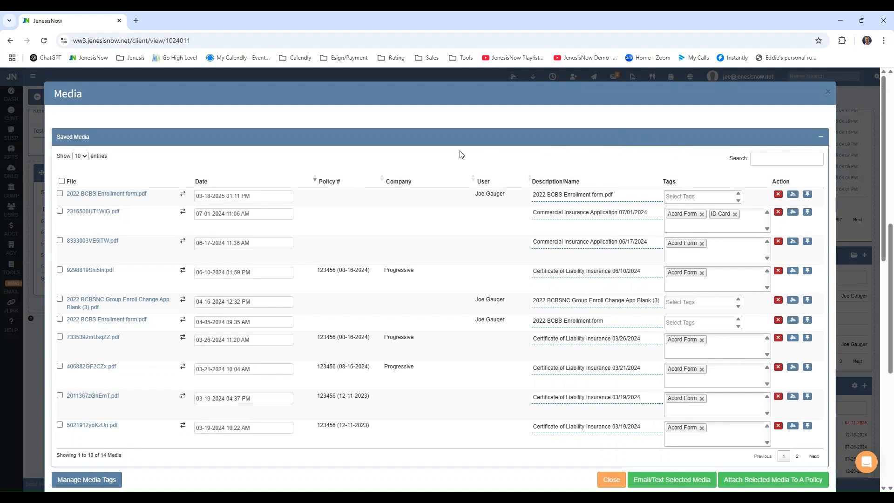
scroll(459, 154, down, 1)
click(86, 292)
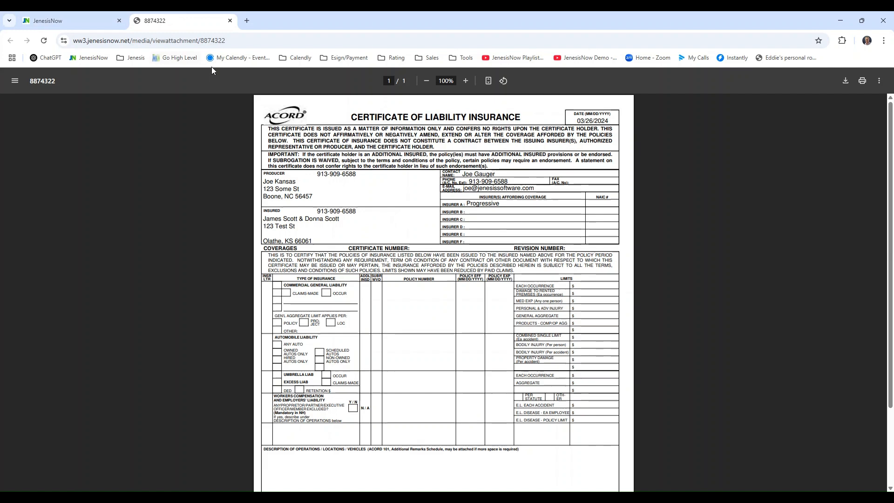
click(230, 20)
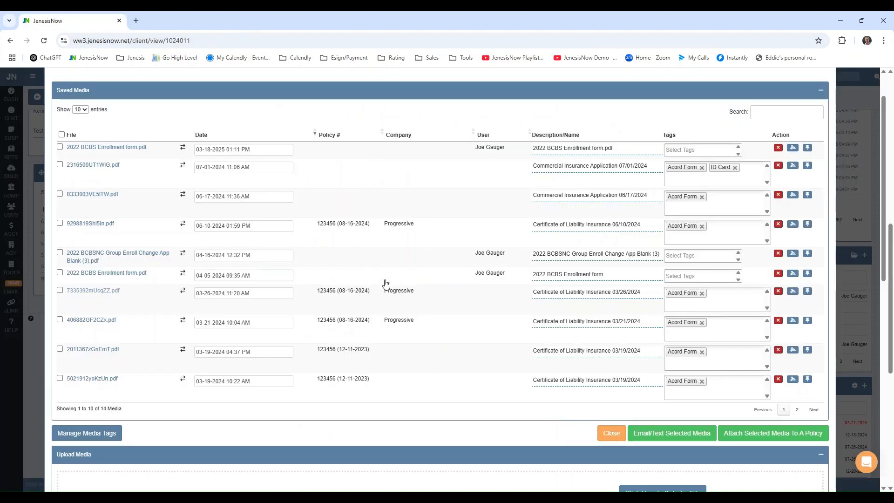
Examine the media upload and scanning options, closing the file picker without choosing a file.
scroll(385, 283, down, 5)
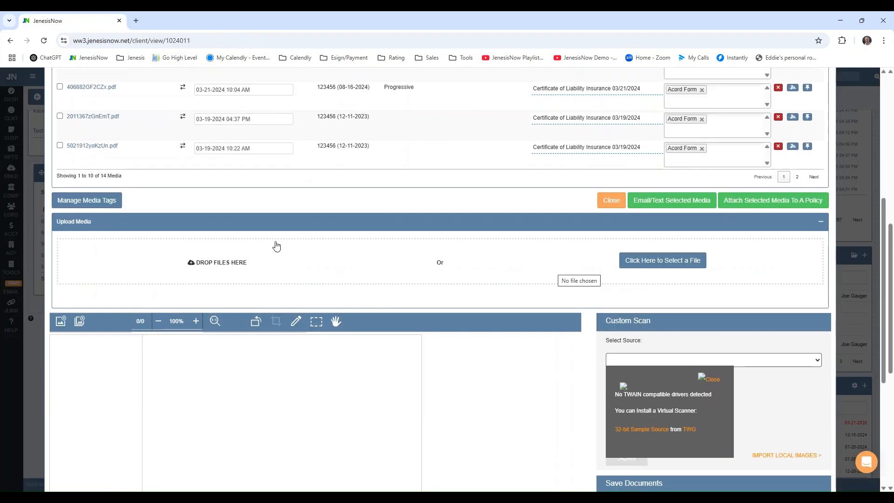
click(641, 270)
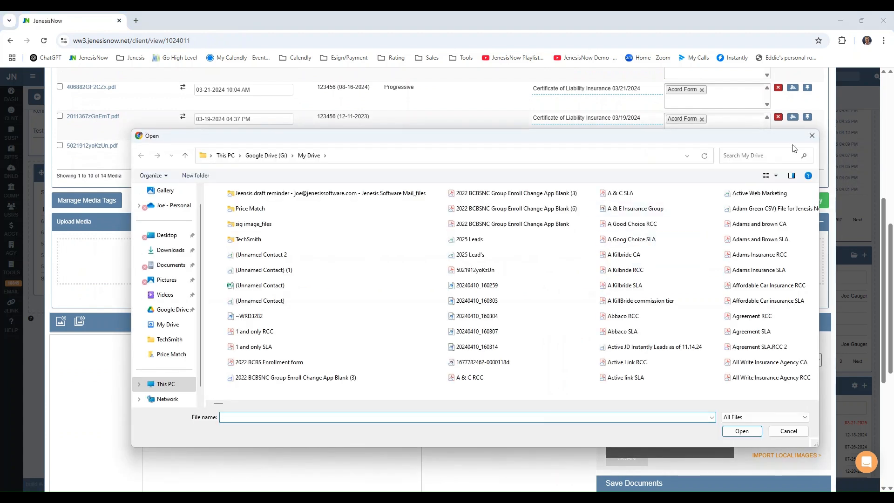
click(811, 135)
scroll(443, 296, down, 3)
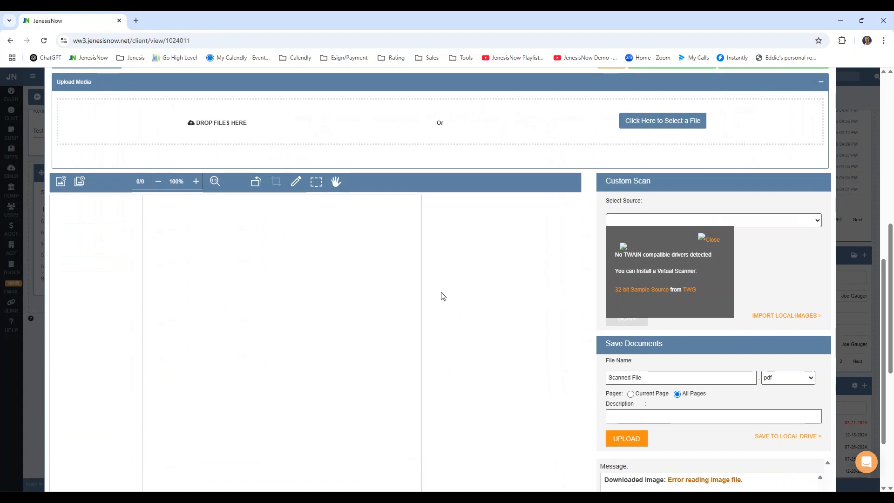
scroll(421, 292, up, 10)
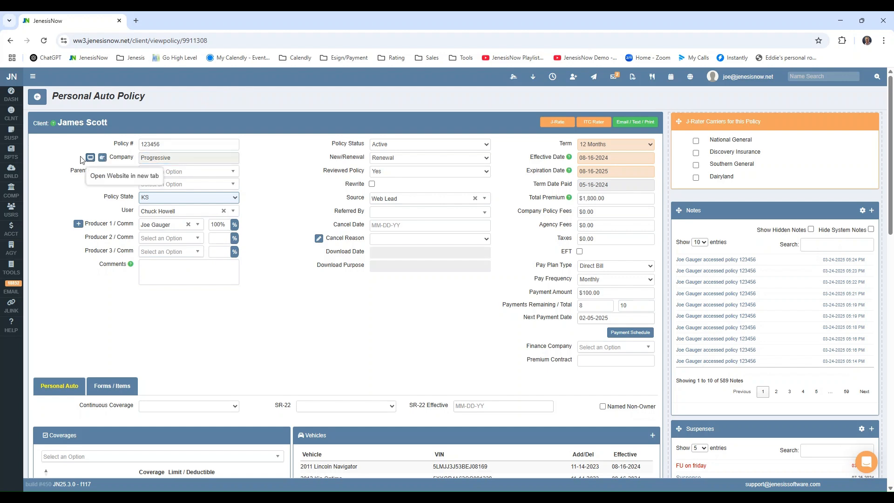
Open Progressive's agent website from the Personal Auto policy, close it, and examine the policy status options without changing the selection.
click(103, 157)
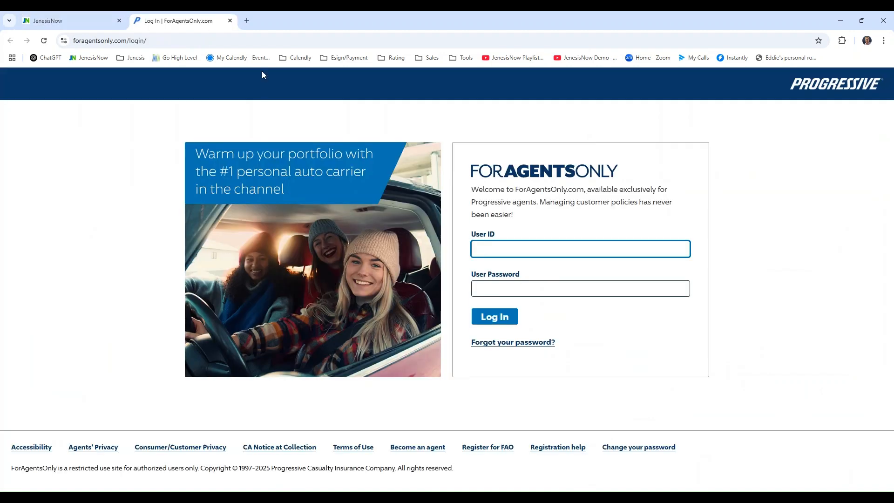
click(230, 21)
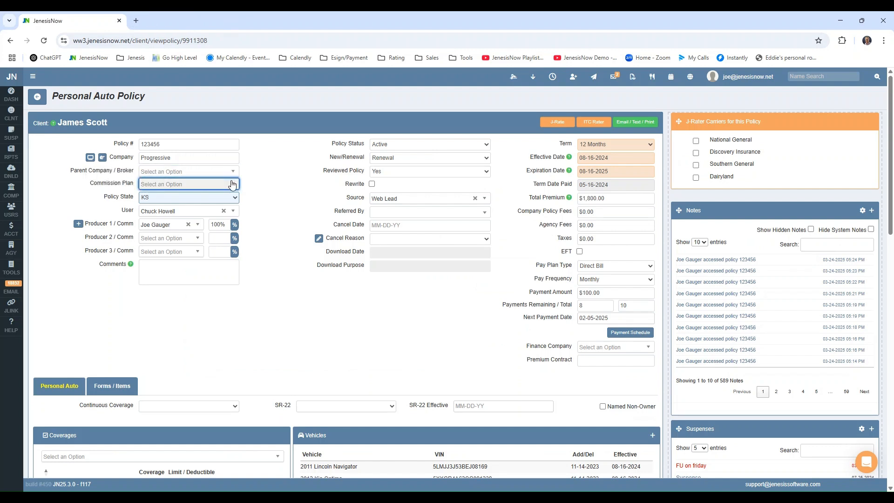
click(401, 145)
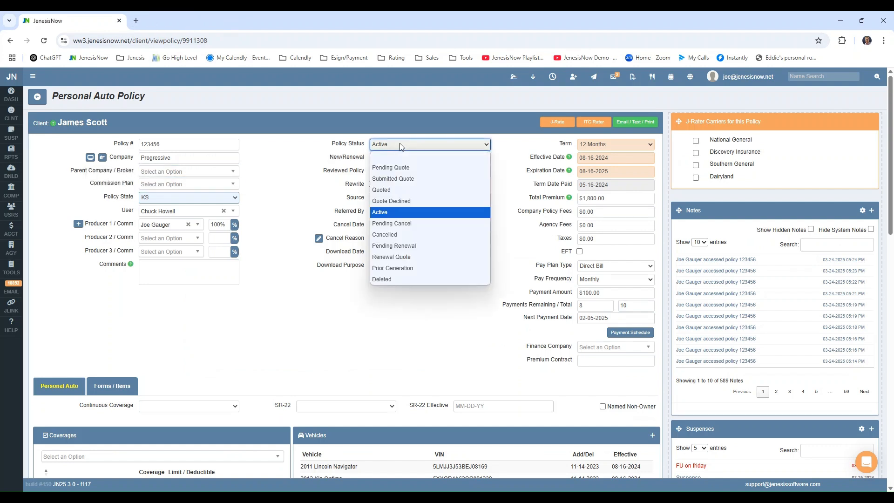
click(365, 155)
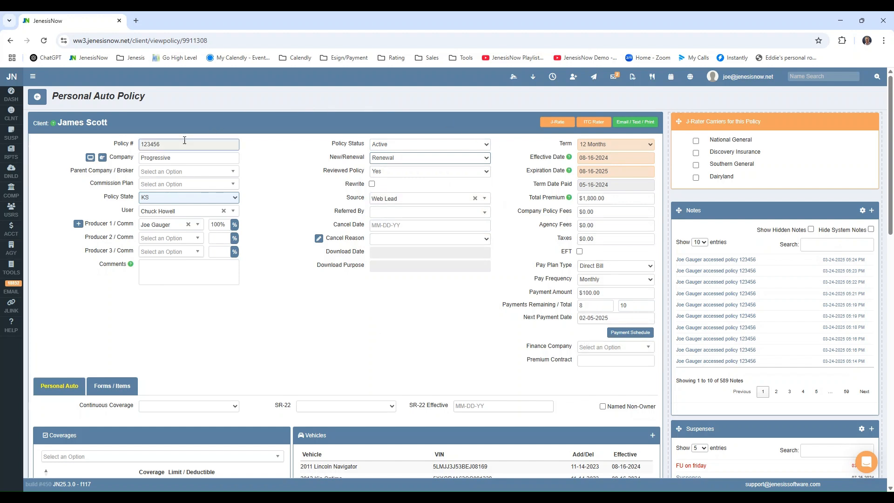
Open the 2011 Lincoln Navigator's vehicle details and review its garaging address copy options and coverages.
click(222, 239)
scroll(230, 242, down, 2)
scroll(230, 242, down, 3)
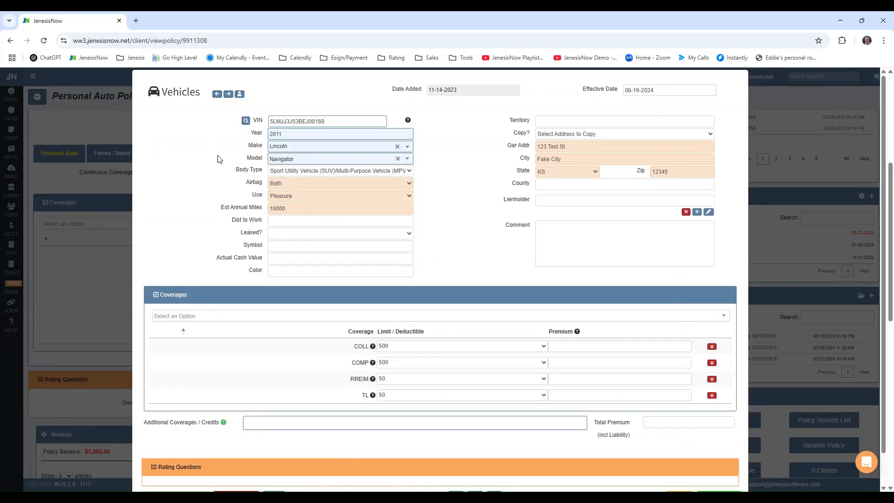
click(579, 133)
click(579, 134)
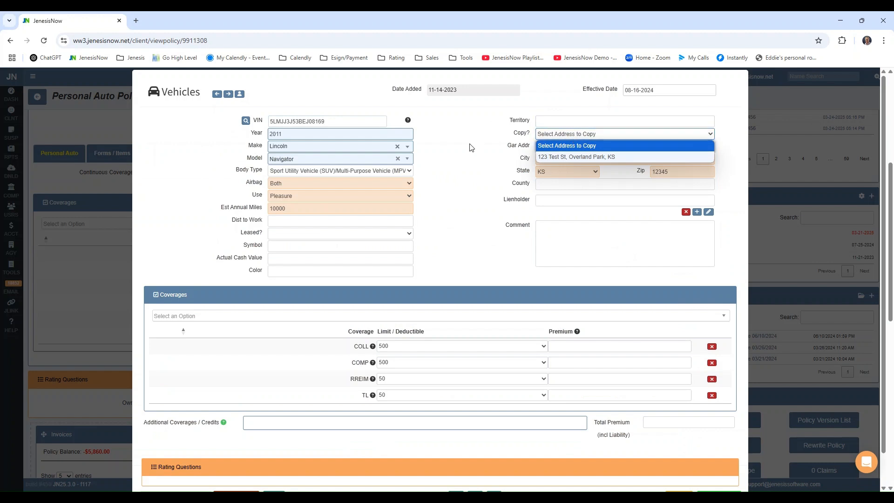
click(470, 156)
scroll(457, 218, down, 1)
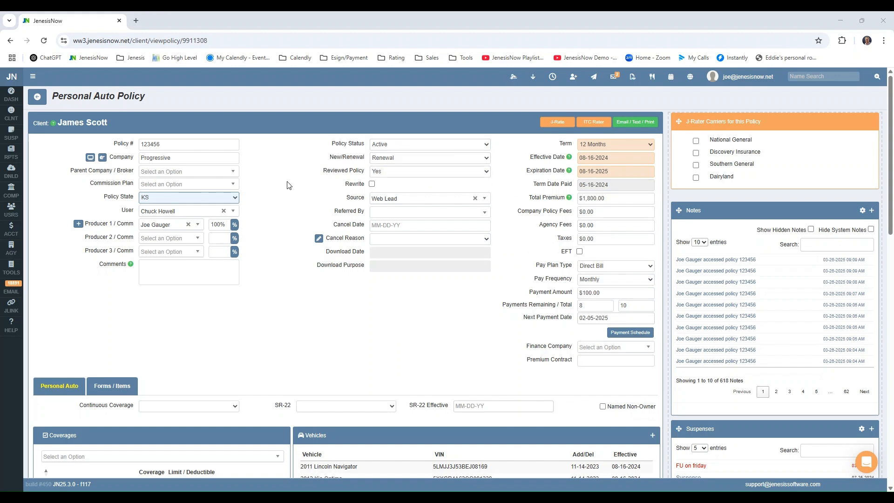
Review the auto policy's status options and actions, and open its previous version dated 07-01-2024 from the version list.
click(378, 145)
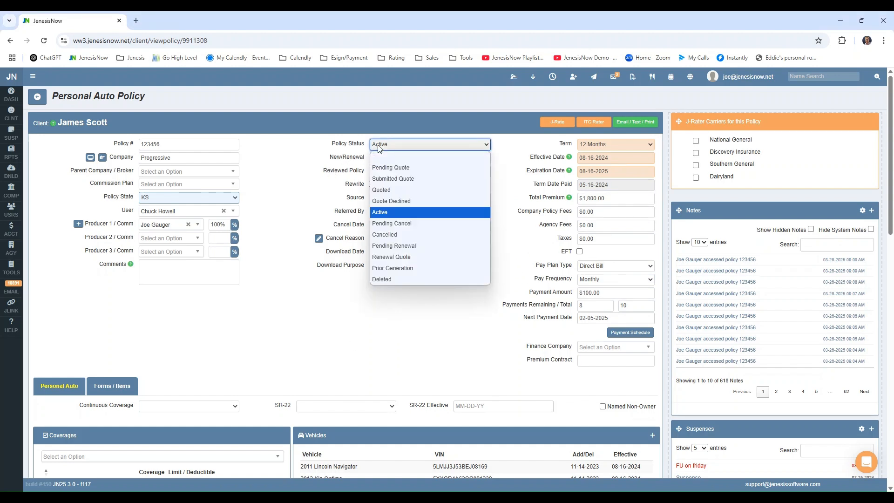
click(456, 96)
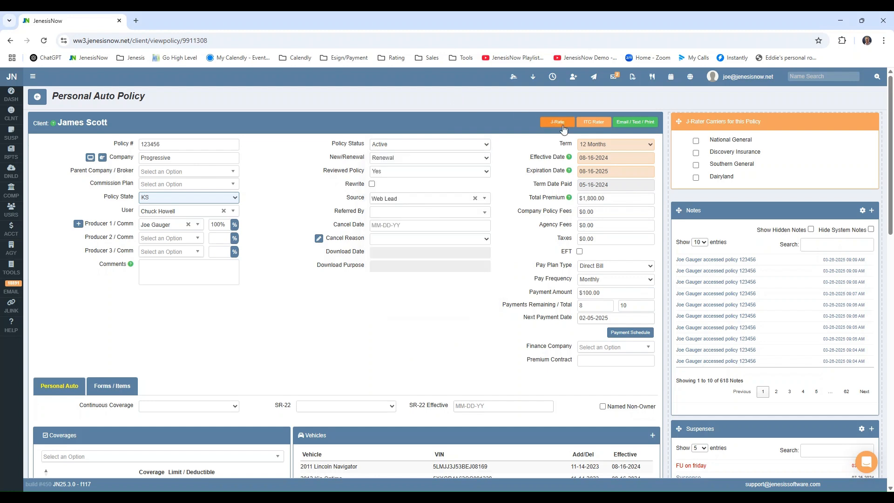
scroll(677, 249, down, 5)
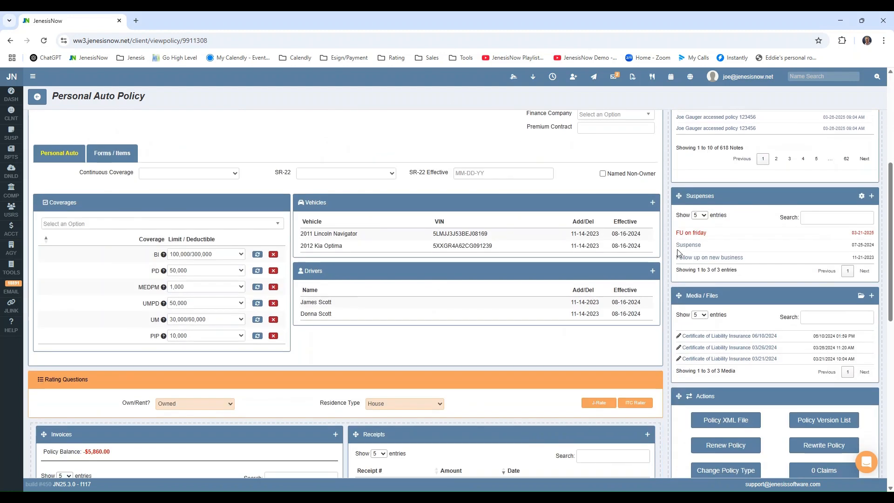
click(819, 420)
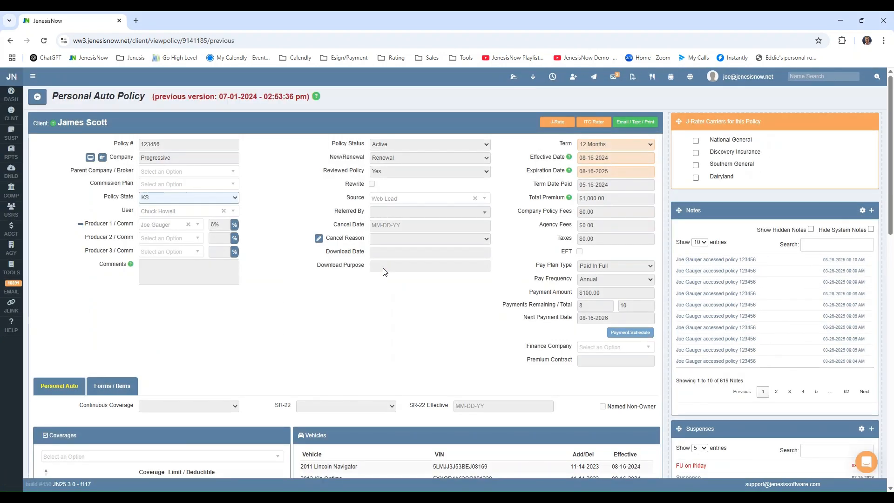
scroll(494, 242, down, 6)
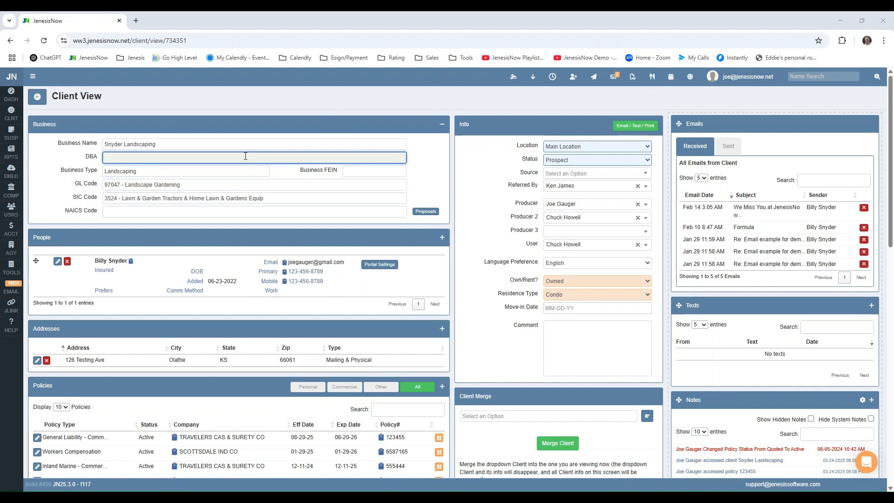
Review Snyder Landscaping's client page, open its linked client Billy's Bike Repair, and return through the reciprocal client link.
click(262, 143)
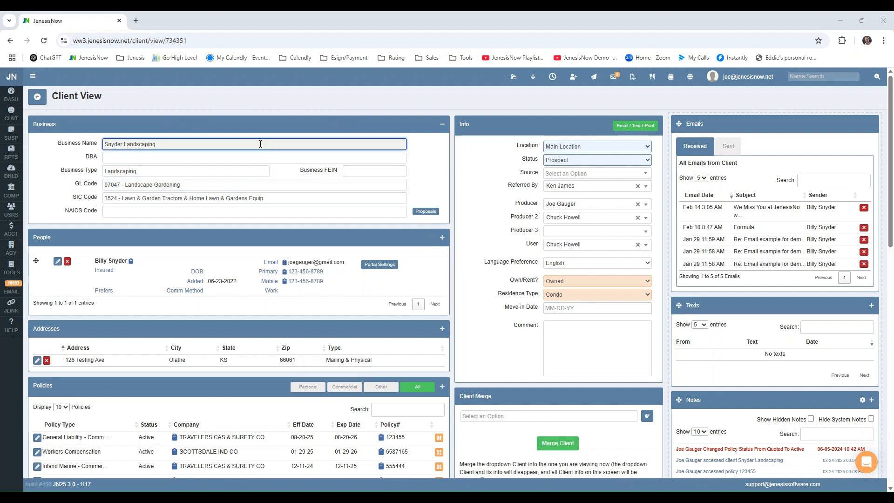
scroll(260, 144, down, 6)
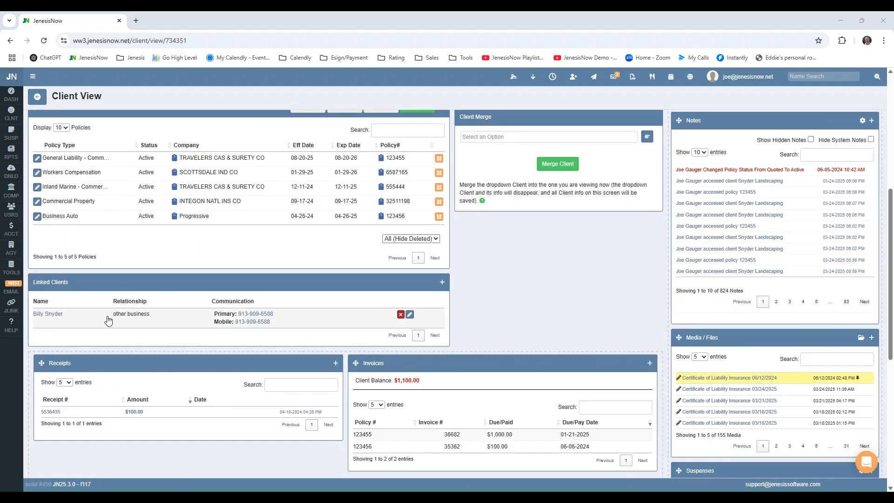
click(40, 320)
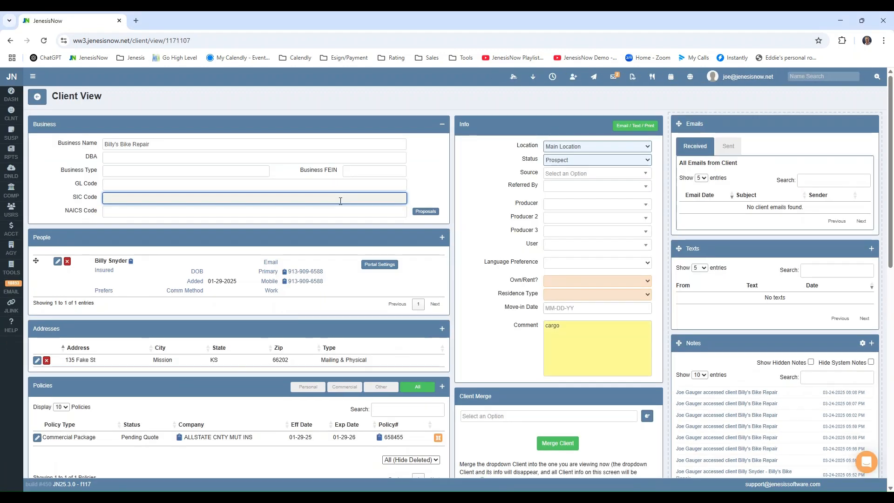
scroll(340, 201, down, 4)
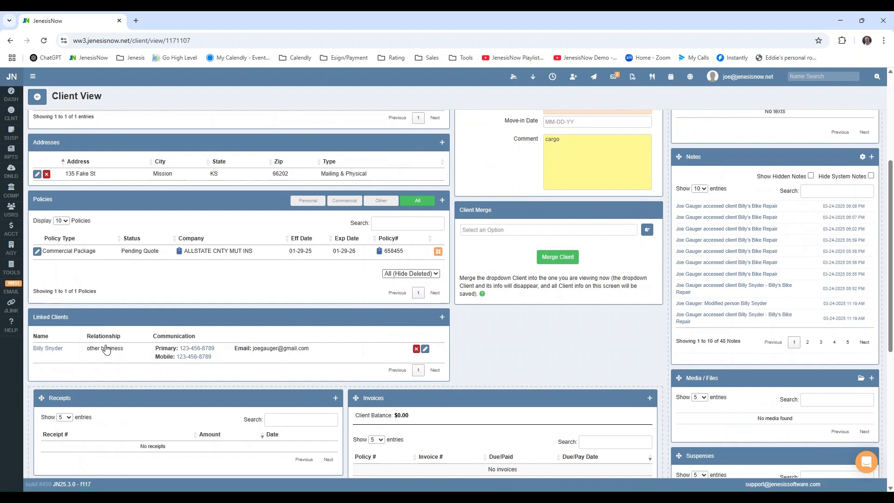
click(48, 348)
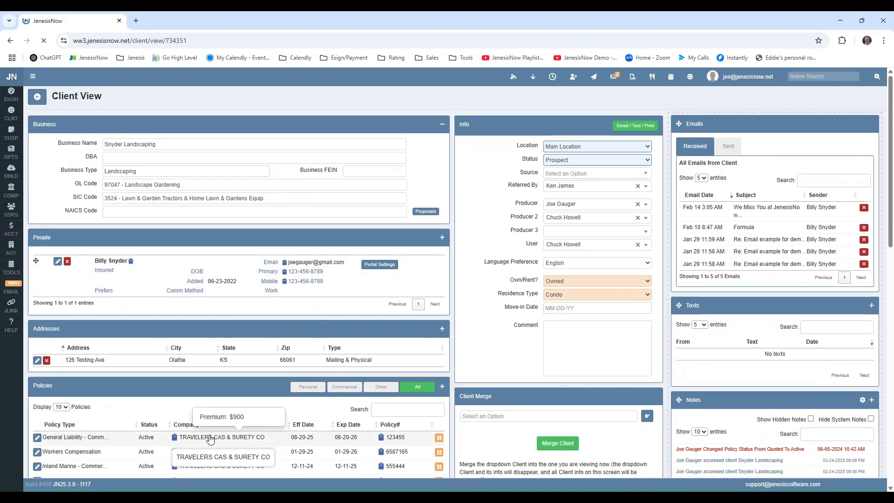
Open Snyder Landscaping's General Liability policy and review its coverages, listed locations and additional insureds.
click(210, 439)
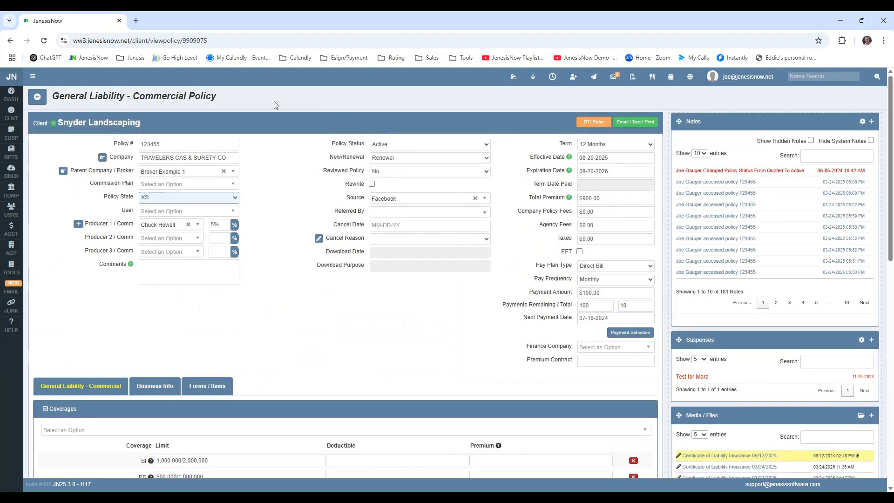
scroll(457, 252, down, 1)
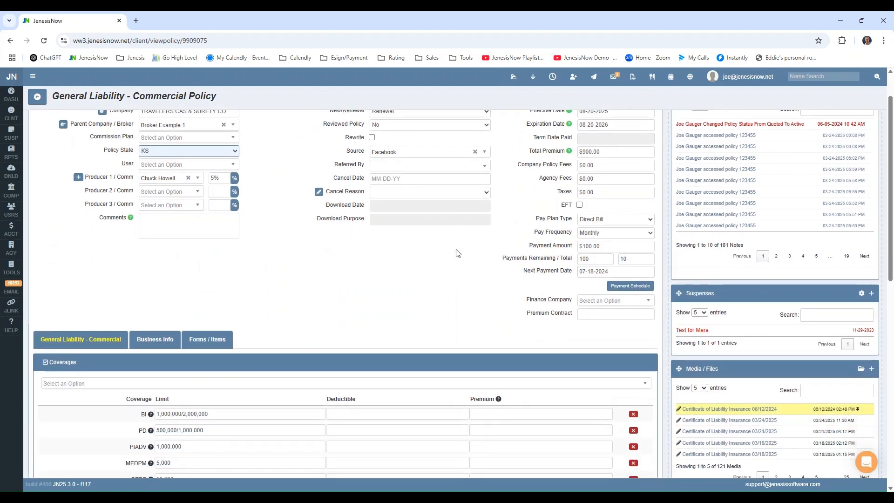
scroll(464, 223, down, 1)
scroll(463, 222, down, 3)
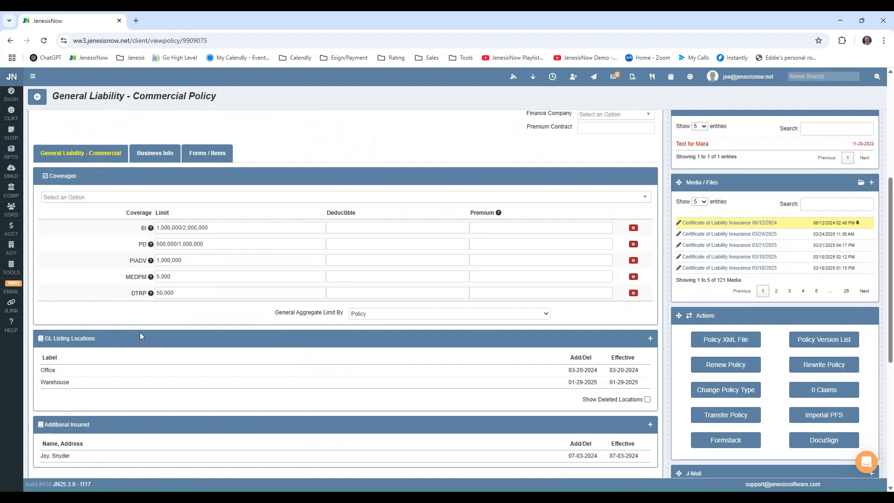
scroll(140, 331, down, 2)
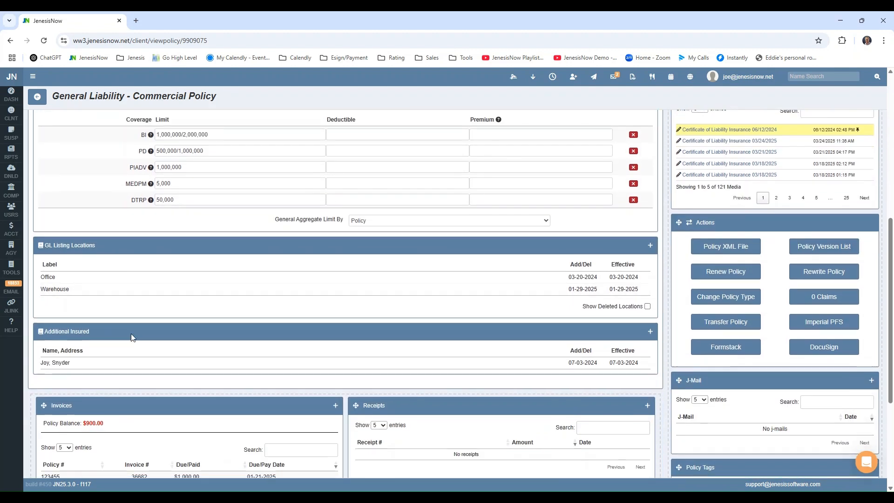
scroll(145, 330, up, 5)
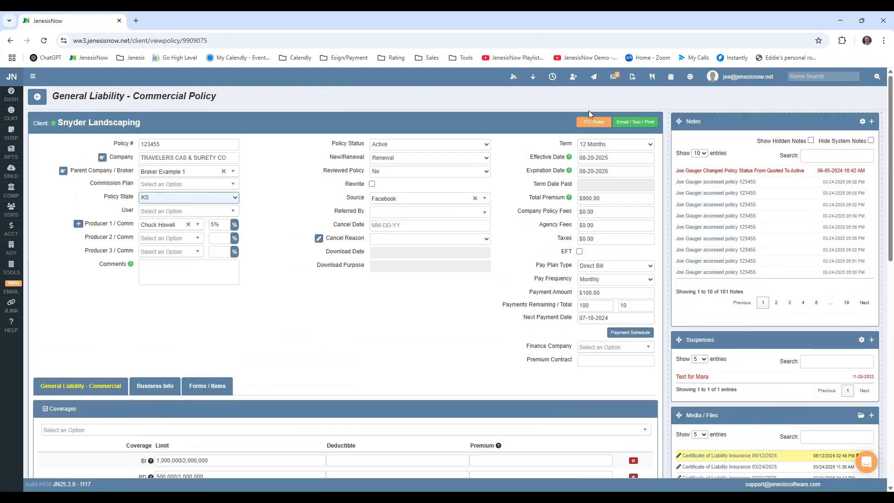
Find Acord form 25, choose Certificate of Liability Insurance for Snyder Landscaping, and continue with all five policies included.
click(632, 77)
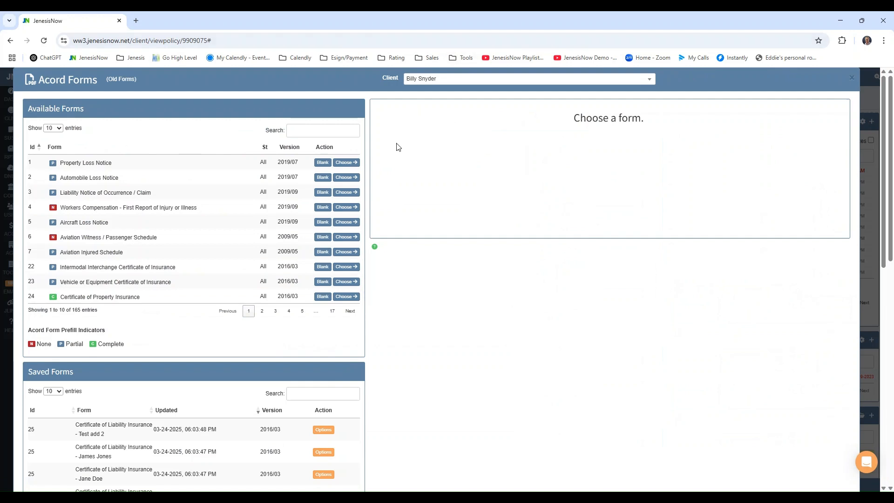
click(341, 135)
text(25)
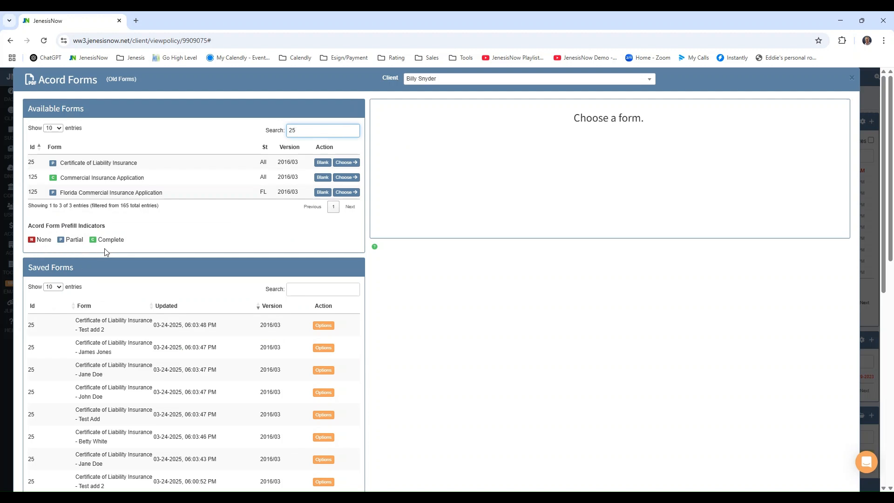
click(355, 163)
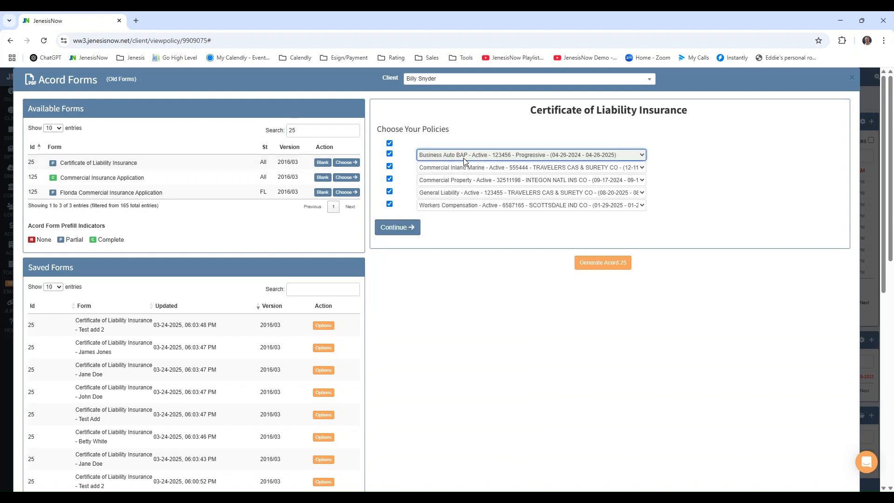
click(397, 229)
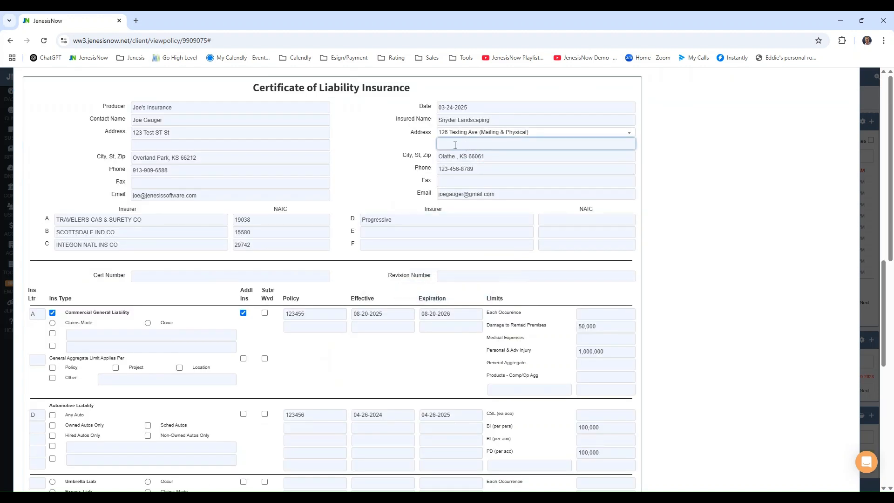
Review the prefilled certificate data, select the third certificate holder, and generate the Acord 25.
scroll(328, 130, down, 6)
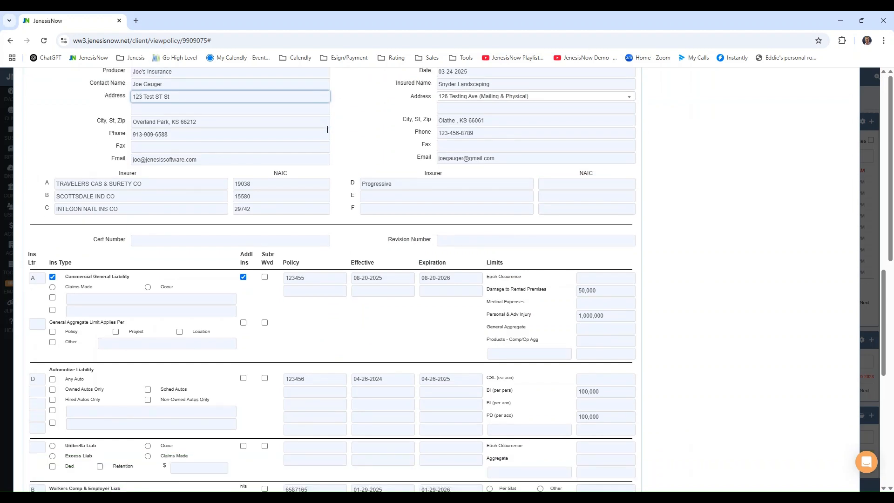
scroll(261, 167, down, 4)
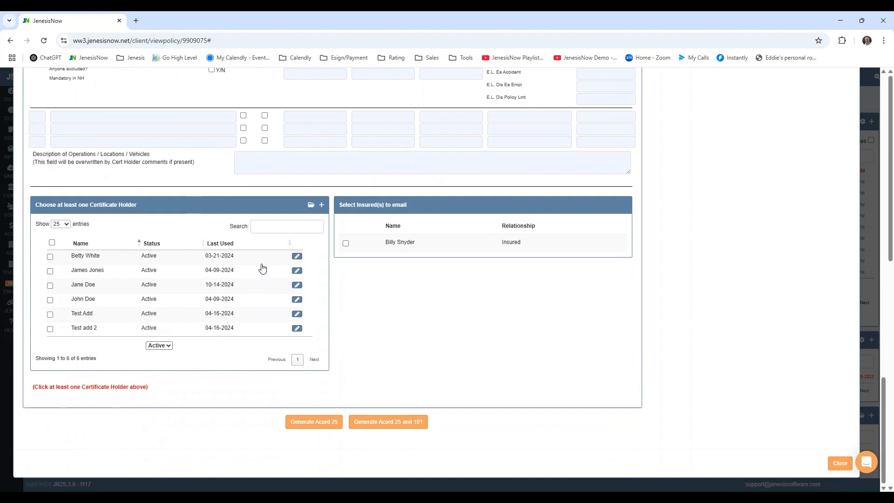
click(173, 289)
click(309, 423)
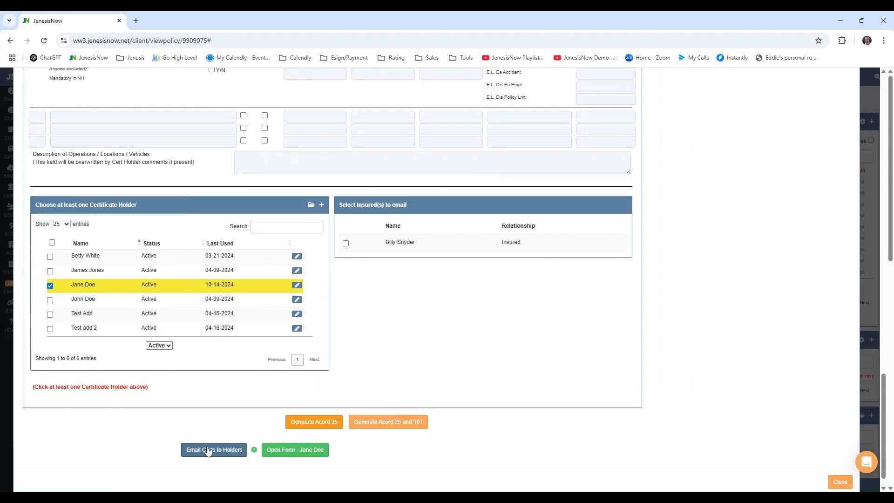
Open the generated certificate form for the selected holder and submit it.
click(274, 450)
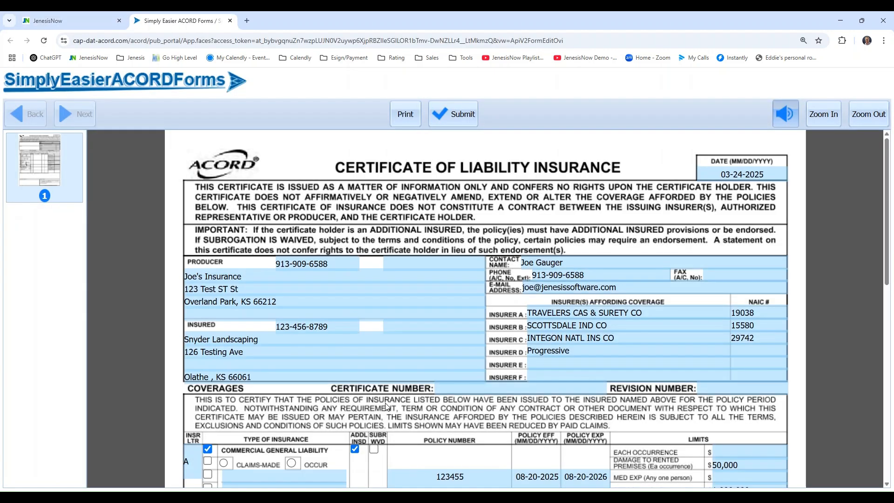
click(459, 114)
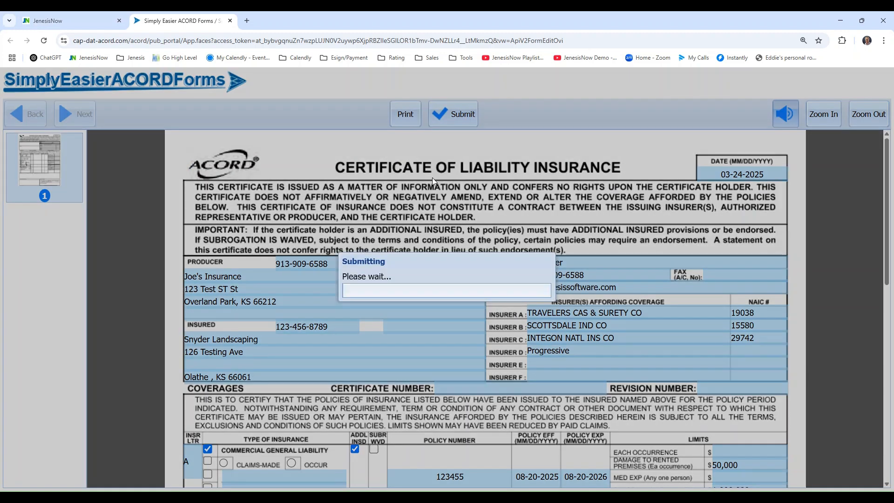
click(440, 255)
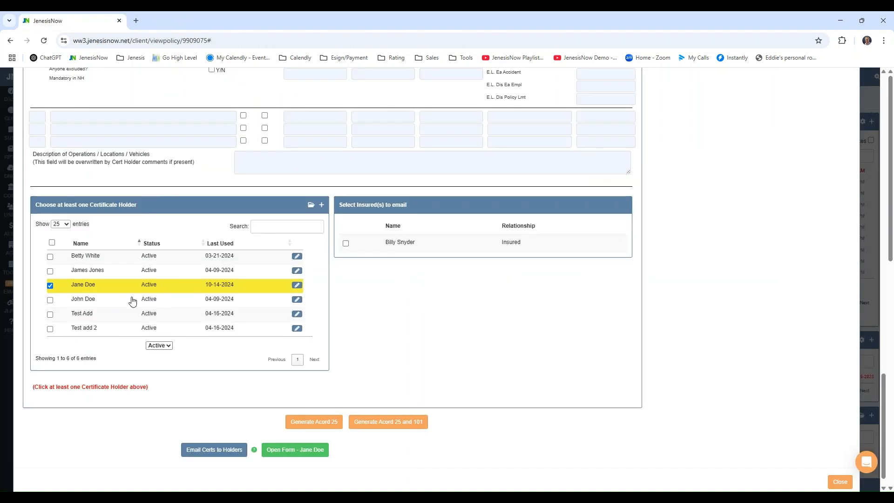
Select all listed certificate holders and generate the Acord 25 for each of them.
click(52, 242)
click(313, 421)
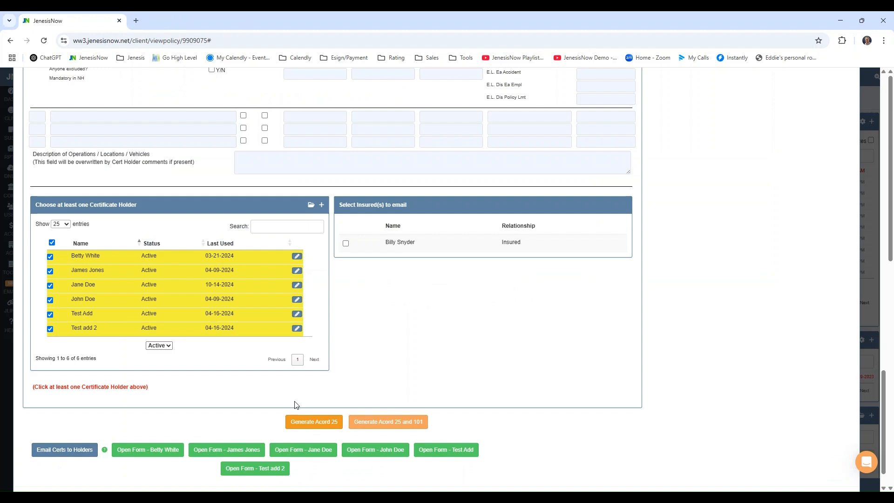
Examine the third certificate holder's editable details and the list of certificate holders available from other clients.
click(297, 285)
scroll(295, 312, down, 2)
drag(327, 425, 421, 436)
click(287, 453)
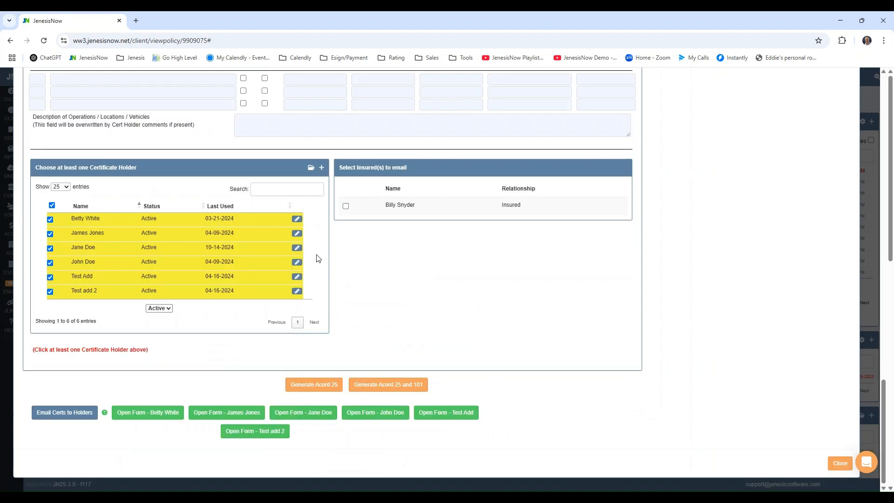
click(310, 168)
scroll(299, 200, down, 4)
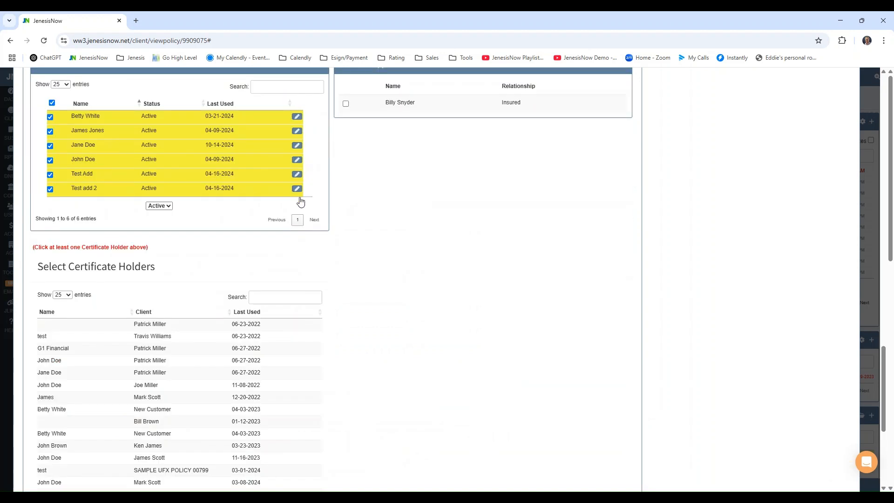
Start a detail report based on the Policy Detail base report in the reports area.
scroll(309, 198, down, 1)
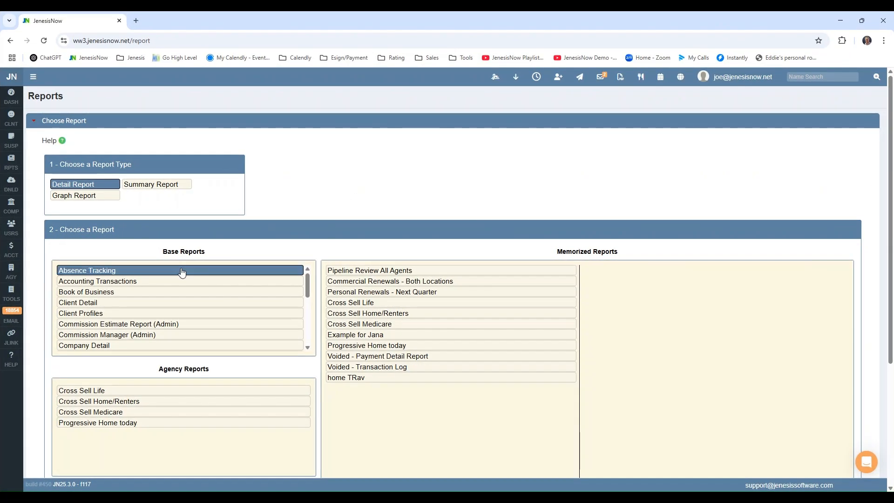
scroll(172, 310, down, 2)
scroll(172, 310, down, 1)
click(173, 311)
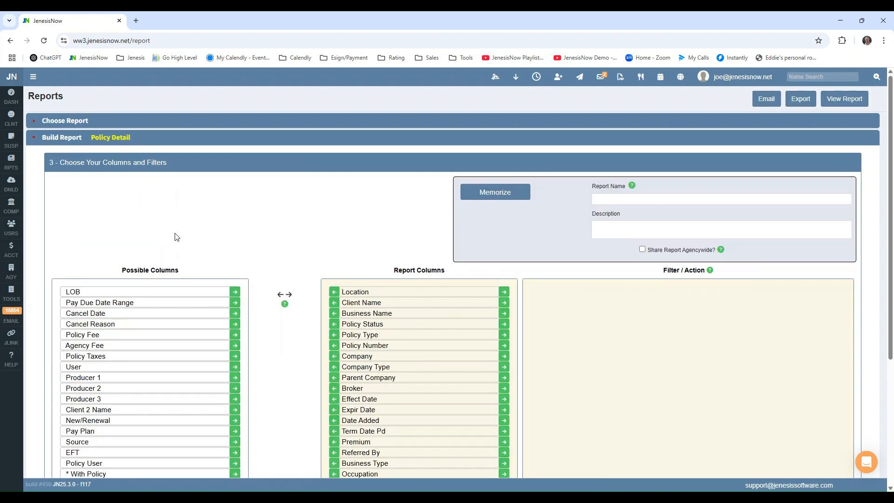
scroll(177, 237, down, 1)
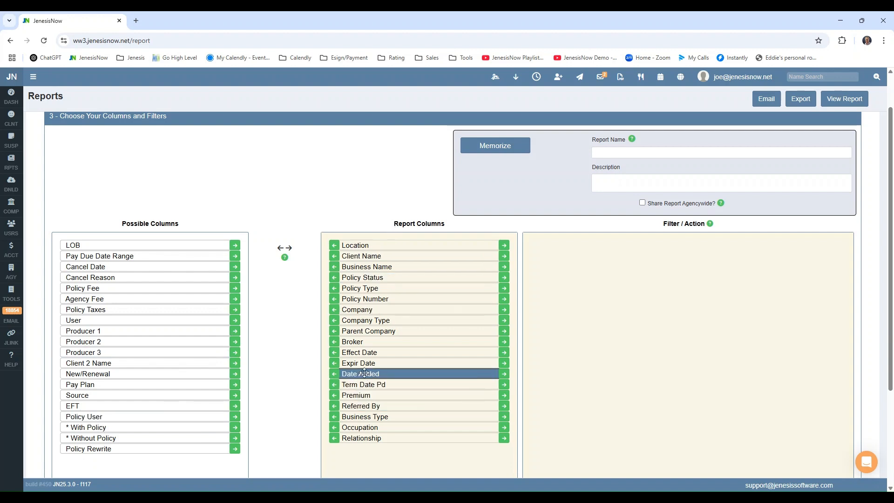
Remove Expir Date, Date Added and Term Date Pd from the report columns, and place Company Type below Parent Company.
drag(171, 330, 248, 321)
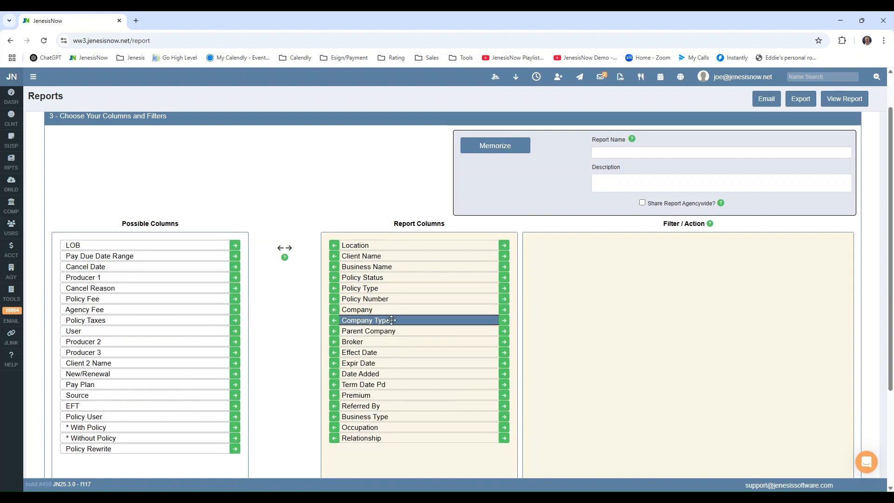
click(333, 363)
click(333, 363)
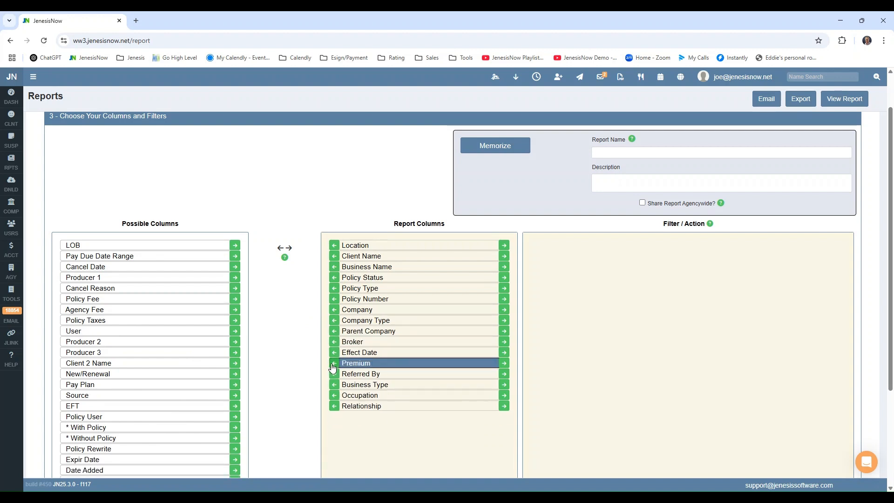
click(334, 363)
mouse_move(403, 315)
mouse_down()
mouse_move(404, 261)
mouse_move(397, 375)
mouse_move(397, 327)
mouse_up()
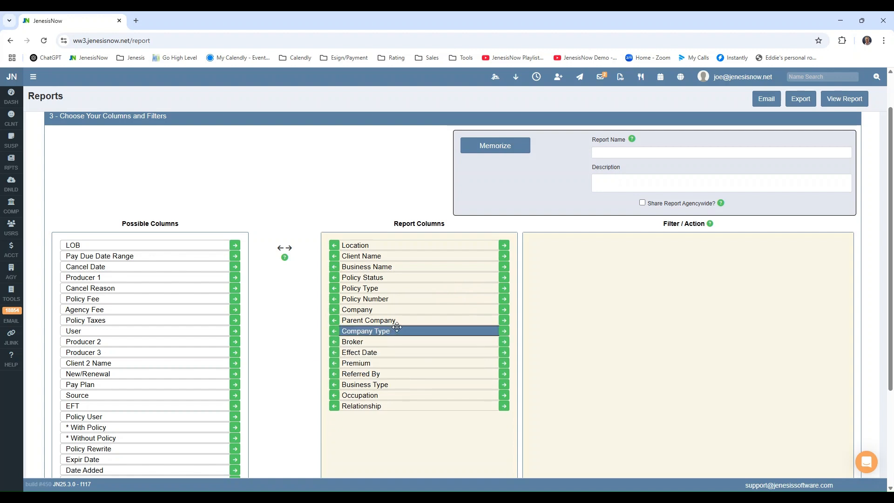
Add Policy Type and LOB as filters for the policy report.
click(506, 292)
drag(171, 244, 685, 292)
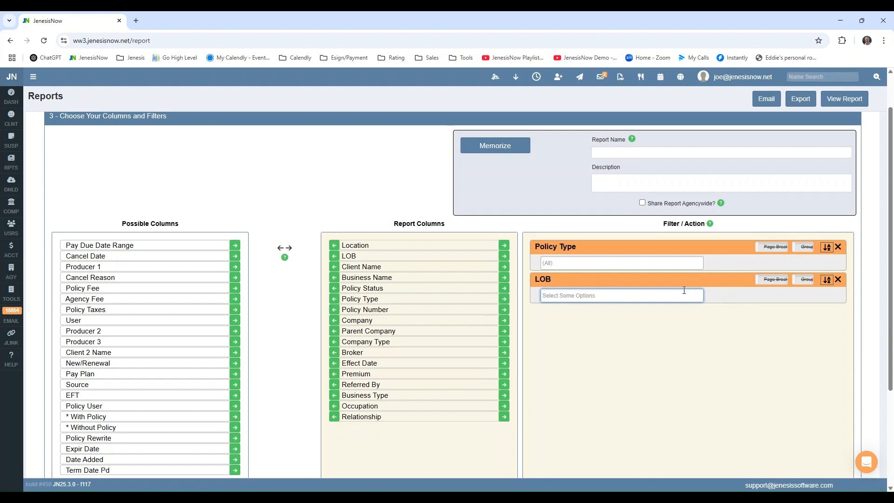
Filter LOB to Commercial and Life, and Policy Type to Personal - Homeowners.
click(591, 295)
click(607, 320)
click(613, 294)
click(605, 330)
click(580, 261)
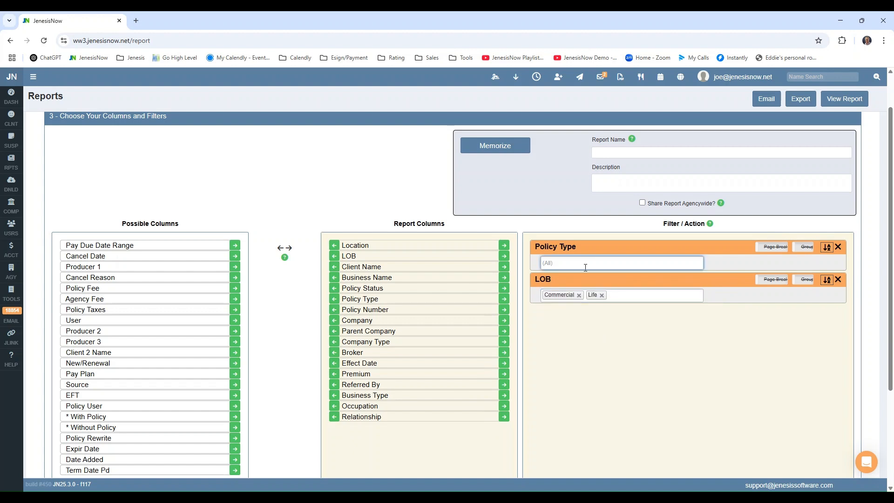
click(589, 286)
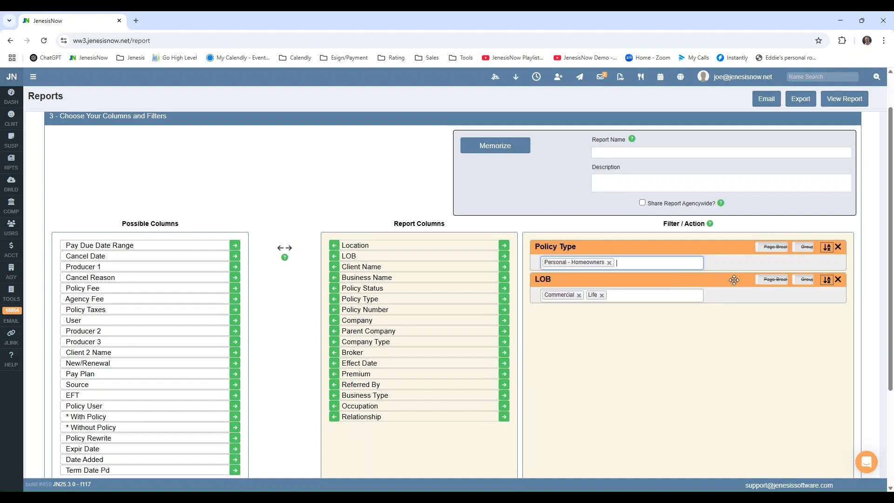
Clear the chosen values from the LOB and Policy Type filters.
click(653, 296)
key(BackSpace)
key(BackSpace)
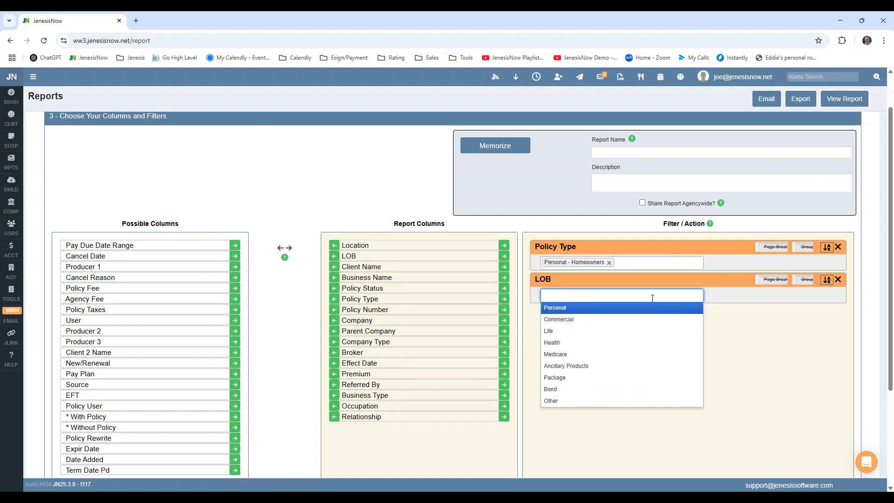
click(649, 264)
key(BackSpace)
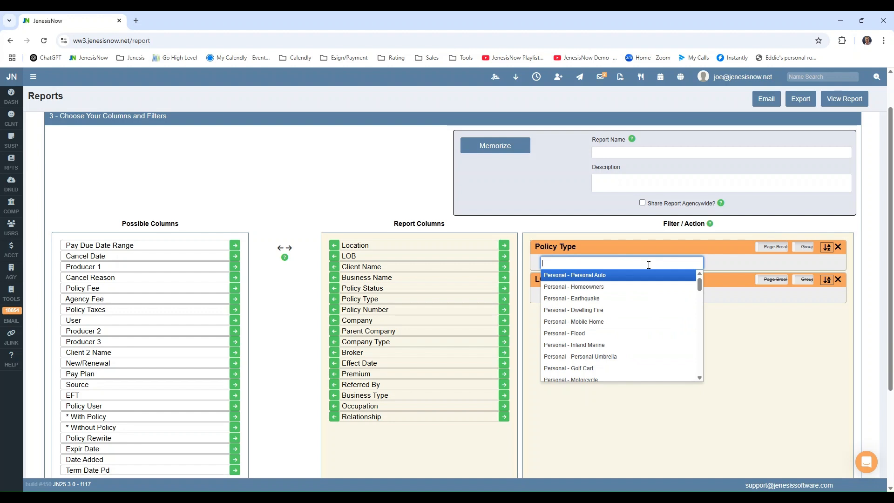
click(742, 325)
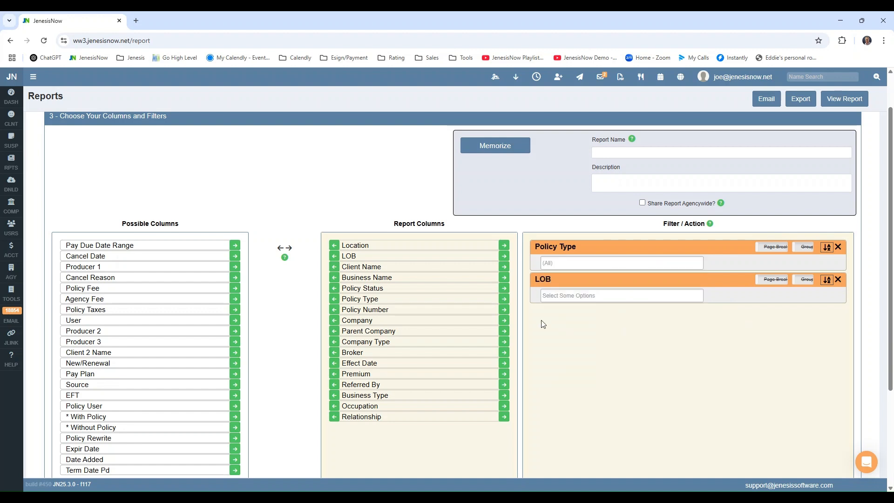
Add a Policy Status filter set to Active and view the report.
click(503, 298)
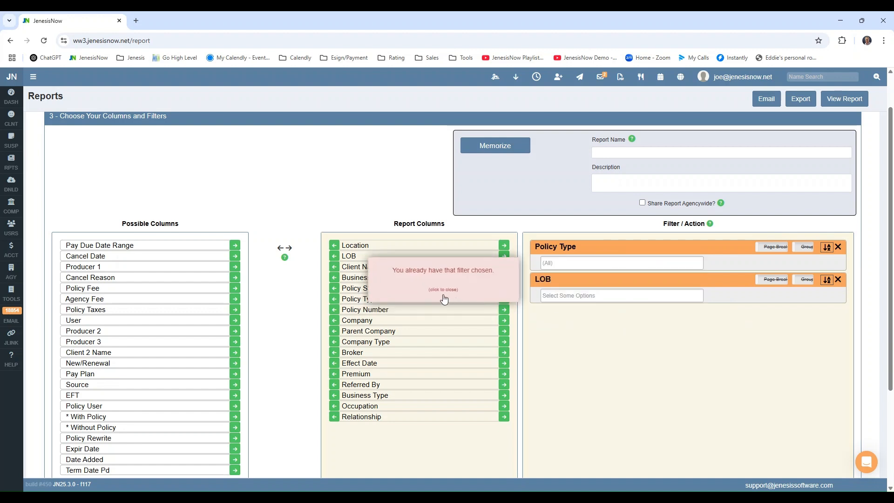
click(452, 299)
click(503, 287)
click(558, 328)
click(579, 387)
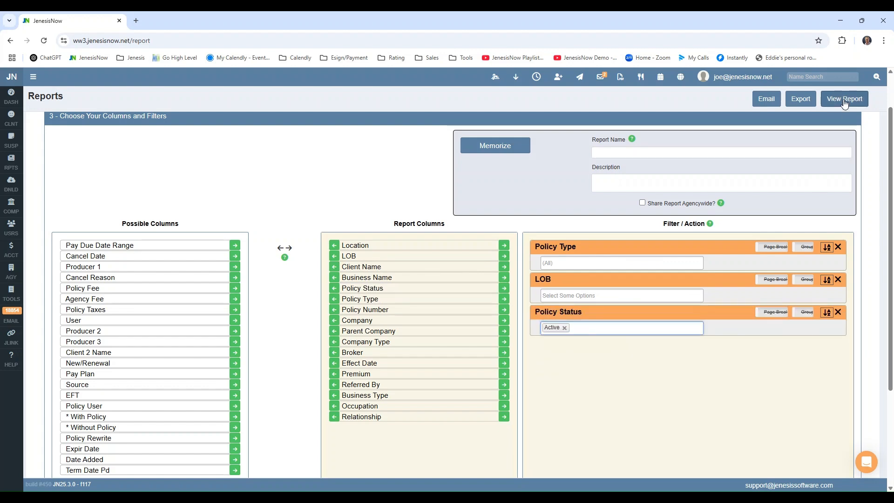
click(842, 99)
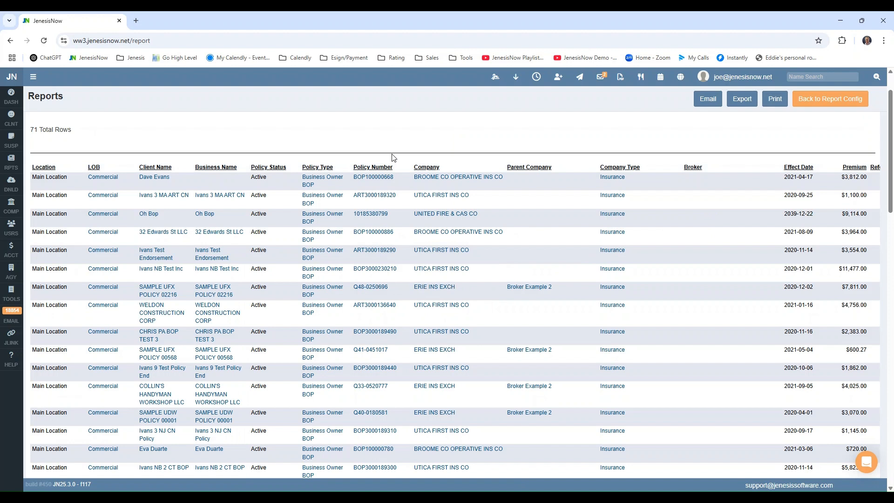
Inspect the Weldon Construction Corp policy from the report results, then return to the report configuration.
click(371, 309)
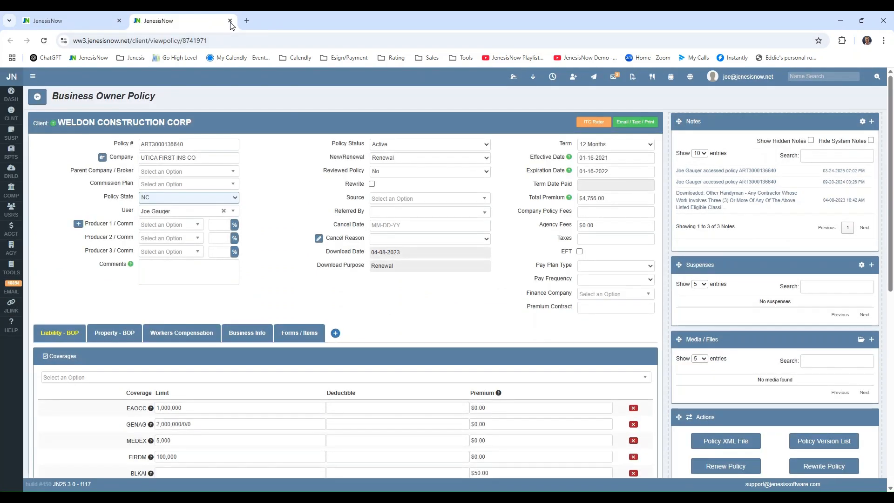
click(230, 21)
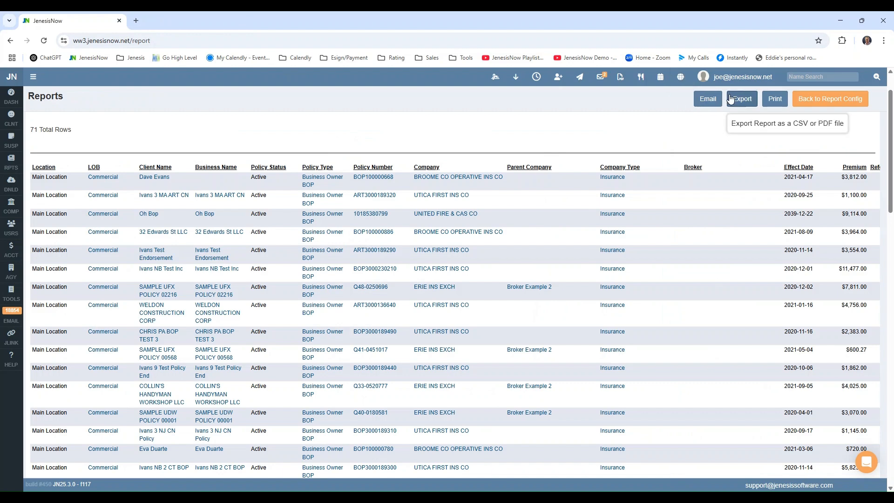
click(822, 104)
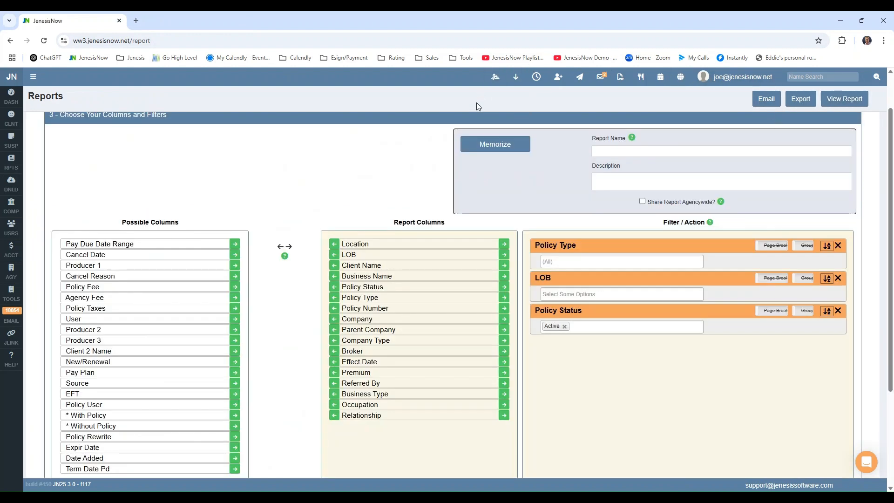
scroll(533, 183, up, 2)
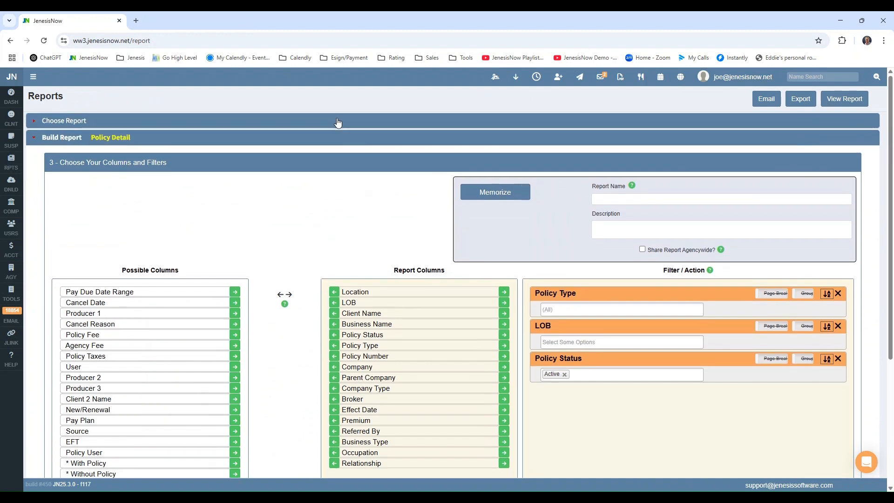
Review the memorized reports and examine the columns and filters of Personal Renewals - Next Quarter.
click(339, 122)
drag(646, 251, 552, 254)
drag(480, 270, 467, 292)
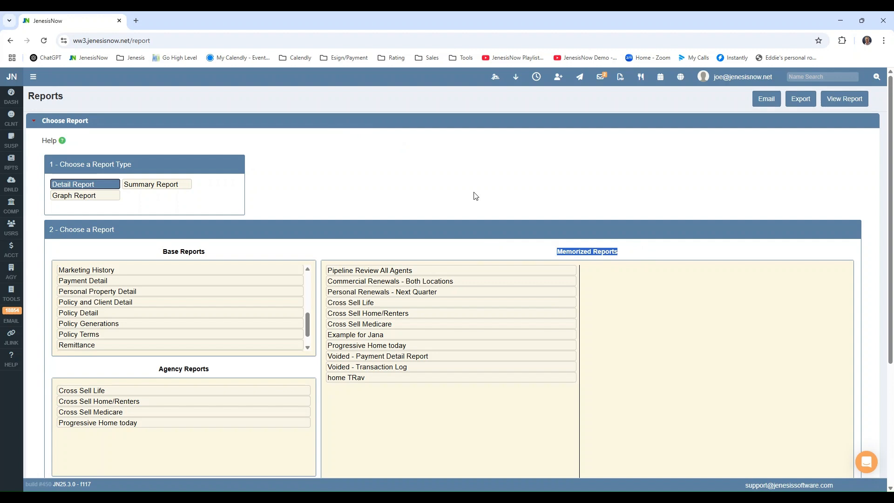
scroll(427, 222, down, 1)
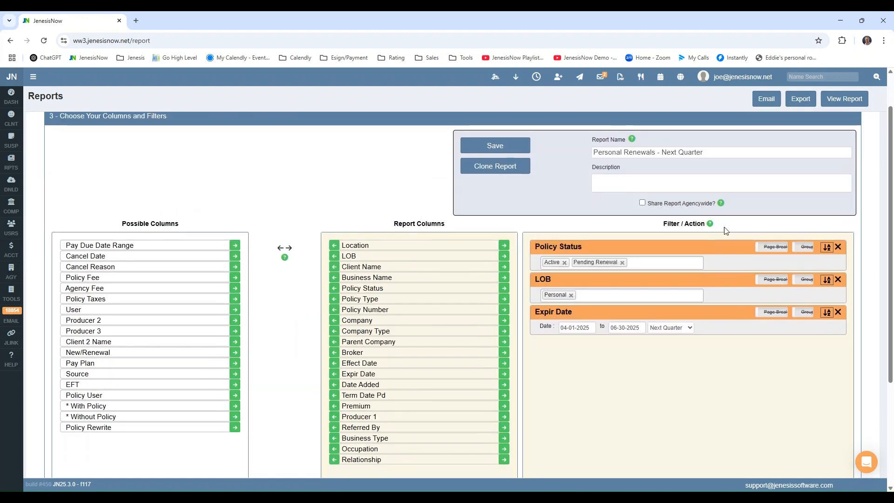
drag(154, 299, 263, 279)
scroll(359, 198, up, 1)
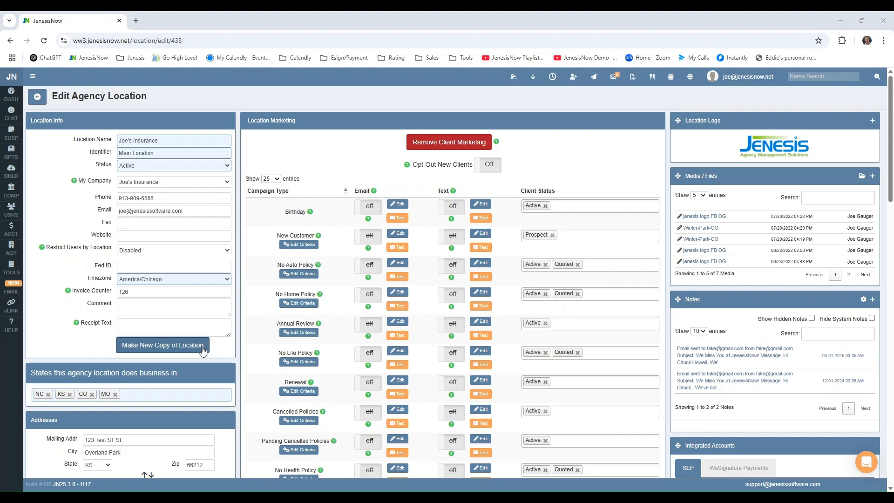
Examine the marketing campaign types available for the main agency location.
scroll(312, 243, down, 1)
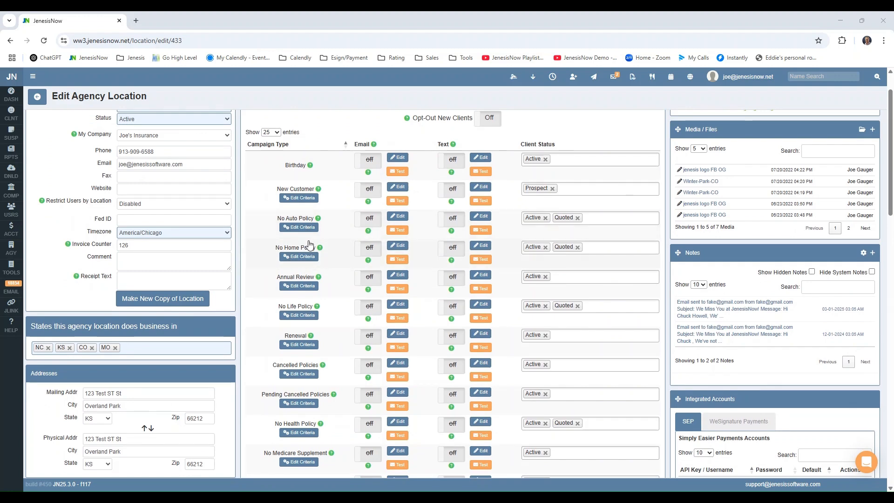
scroll(307, 243, down, 1)
scroll(305, 243, down, 1)
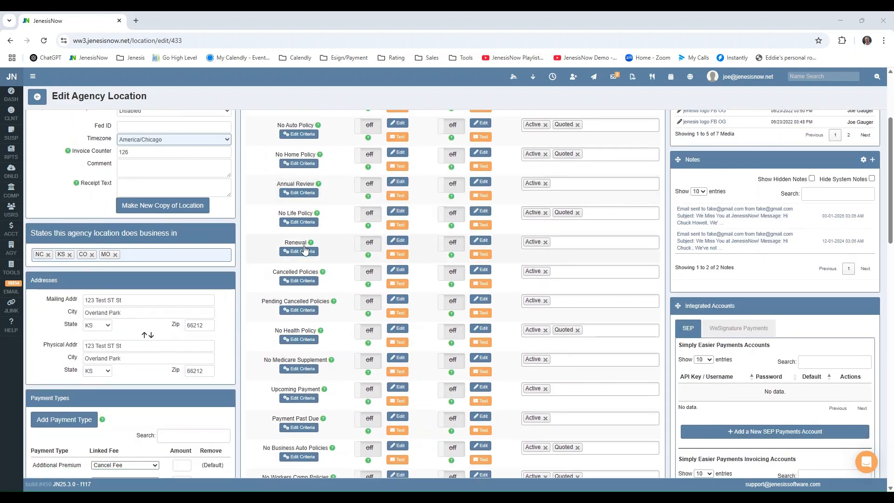
scroll(304, 250, down, 1)
scroll(306, 258, down, 1)
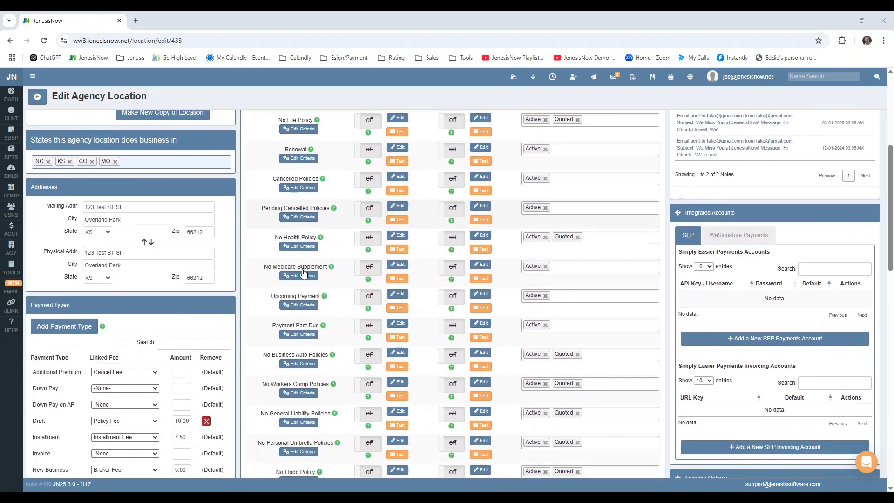
scroll(308, 261, down, 1)
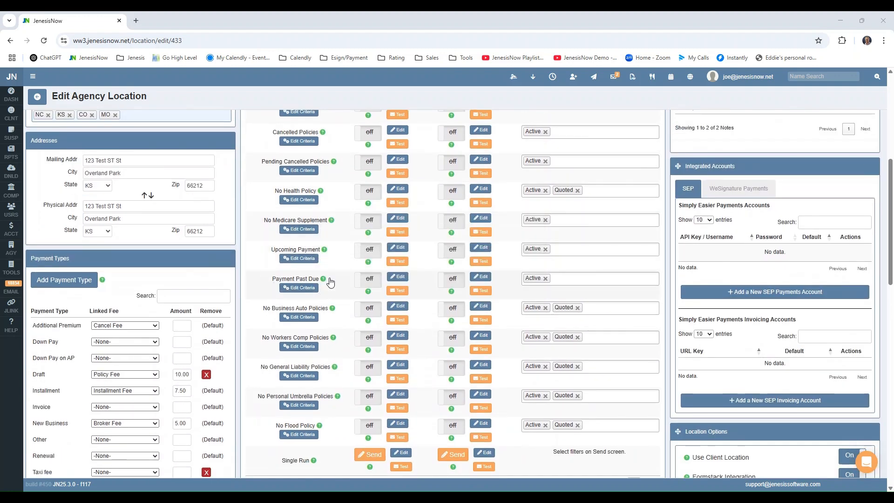
mouse_move(326, 280)
scroll(318, 279, down, 1)
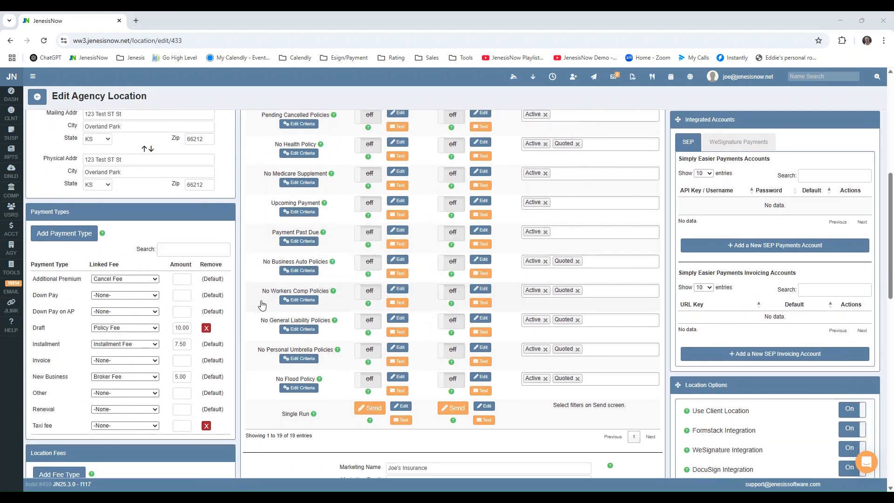
scroll(326, 279, up, 7)
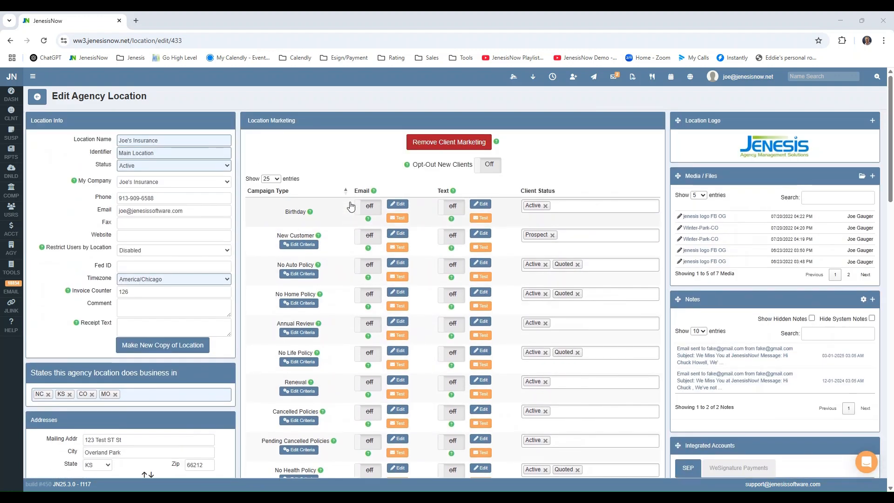
Check the Birthday campaign's description and the New Customer campaign's criteria, leaving the criteria without saving.
mouse_move(309, 213)
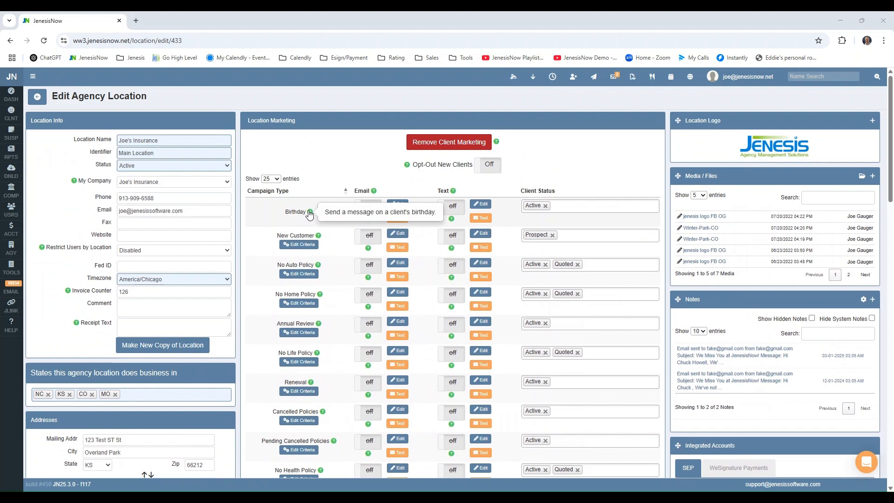
click(300, 245)
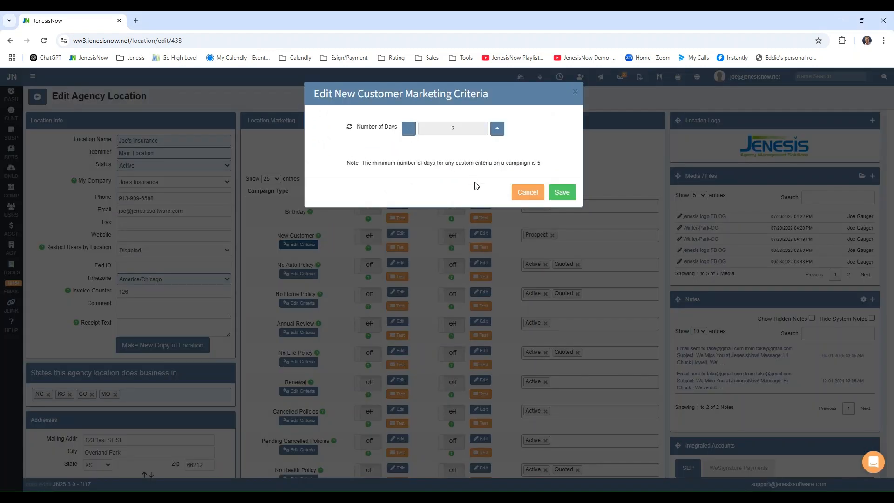
click(518, 193)
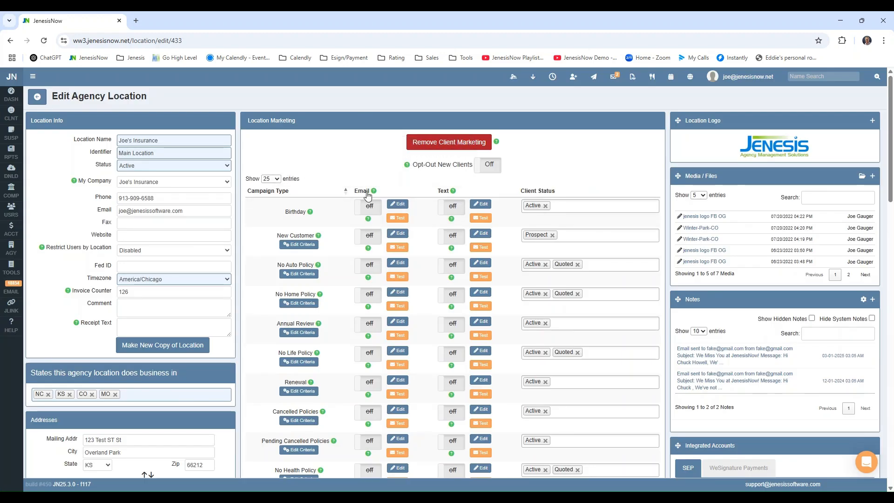
Turn on both email and text marketing for the Birthday campaign.
click(366, 207)
click(459, 209)
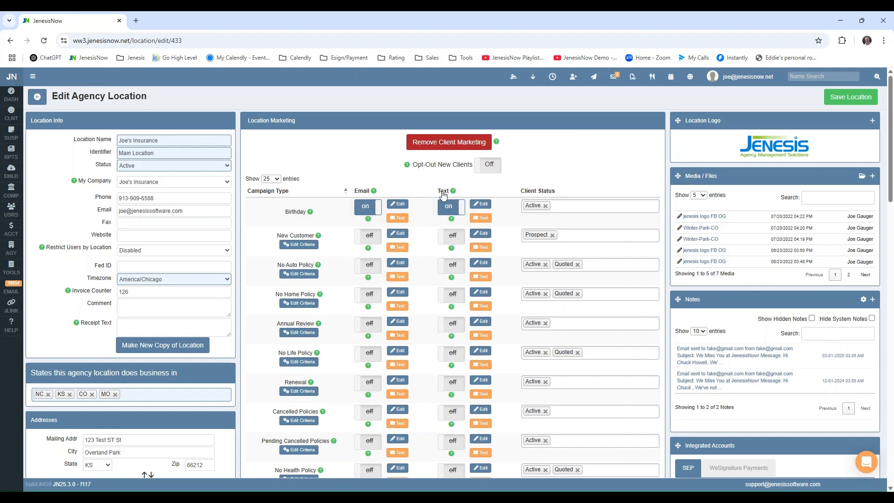
Review the New Customer email template and its merge codes, then close it without saving.
scroll(400, 205, down, 1)
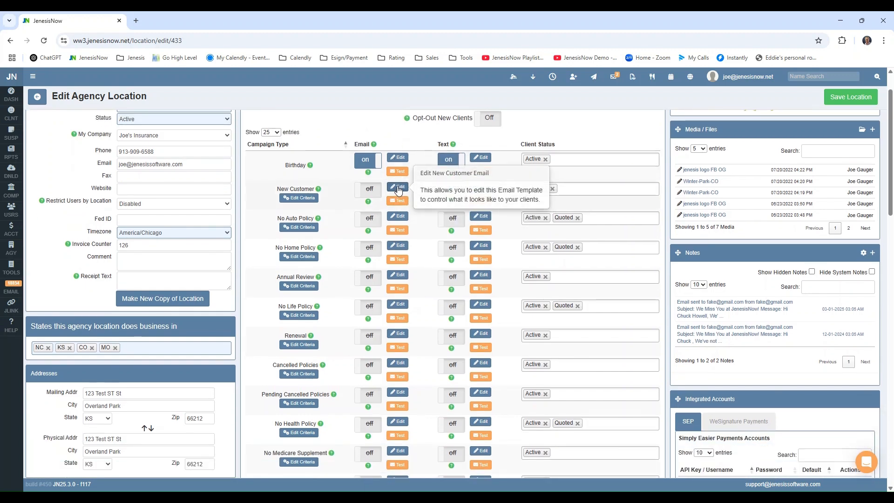
click(397, 186)
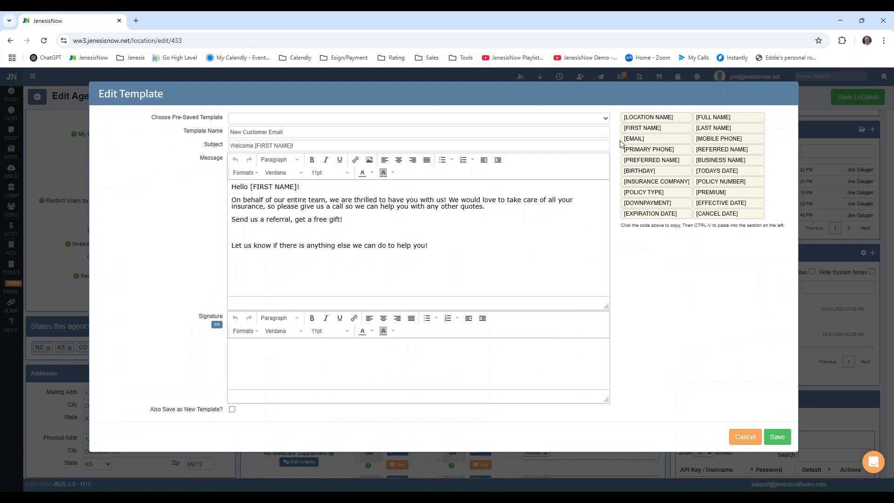
click(735, 436)
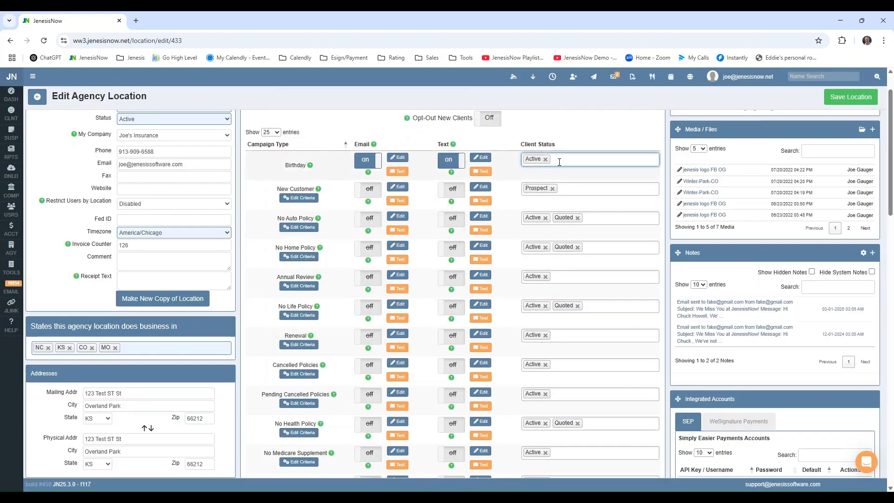
Add Prospect to the client statuses targeted by the Birthday campaign.
click(582, 159)
click(603, 195)
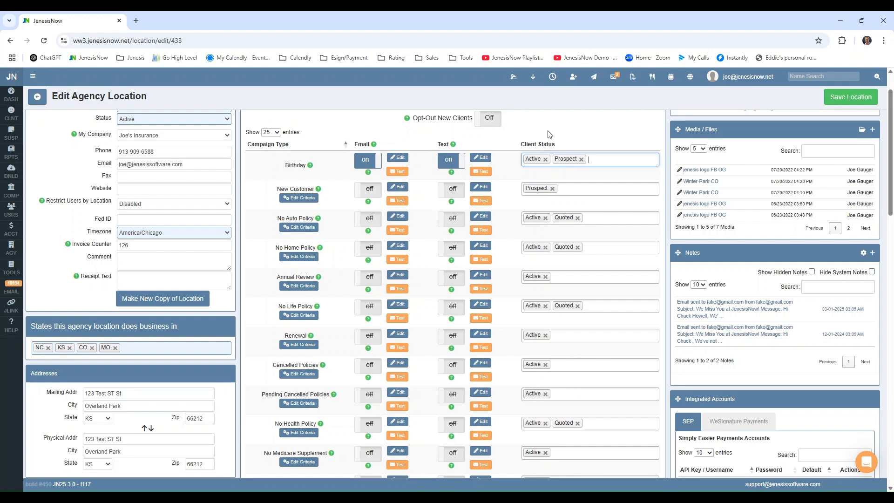
Start a one-time email mailer from the Single Run campaign and filter it to the company Progressive.
scroll(372, 201, down, 9)
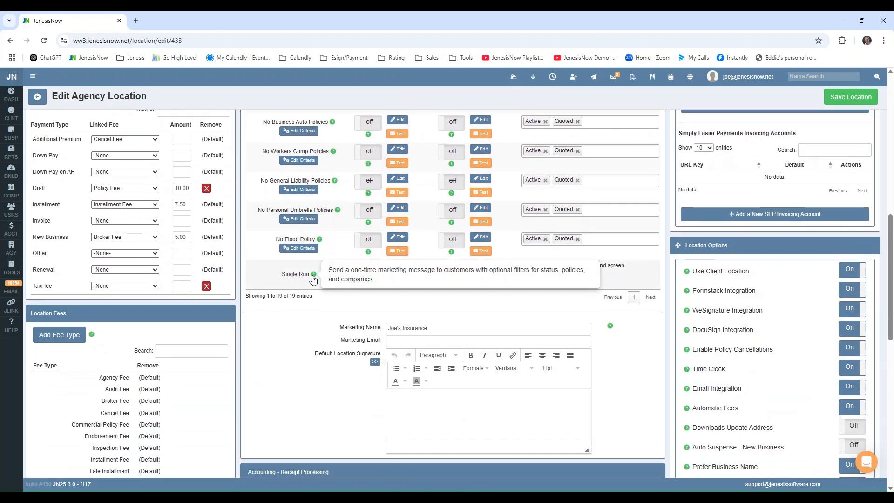
mouse_move(354, 263)
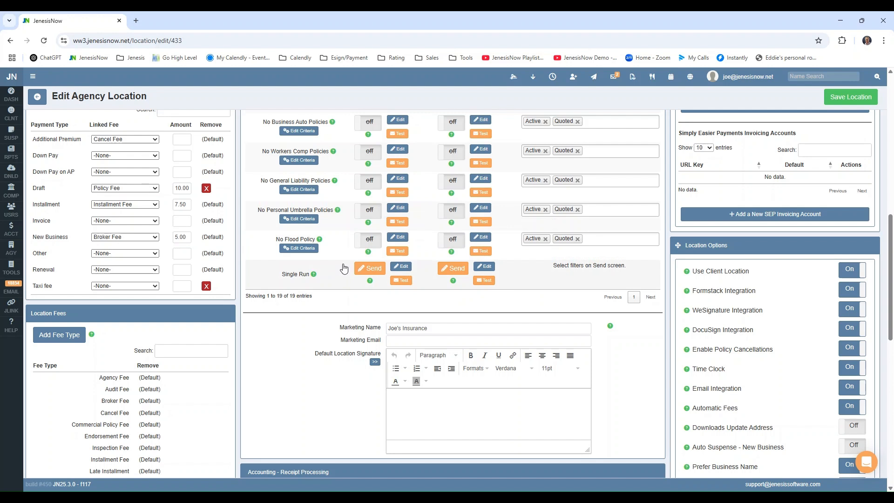
click(368, 268)
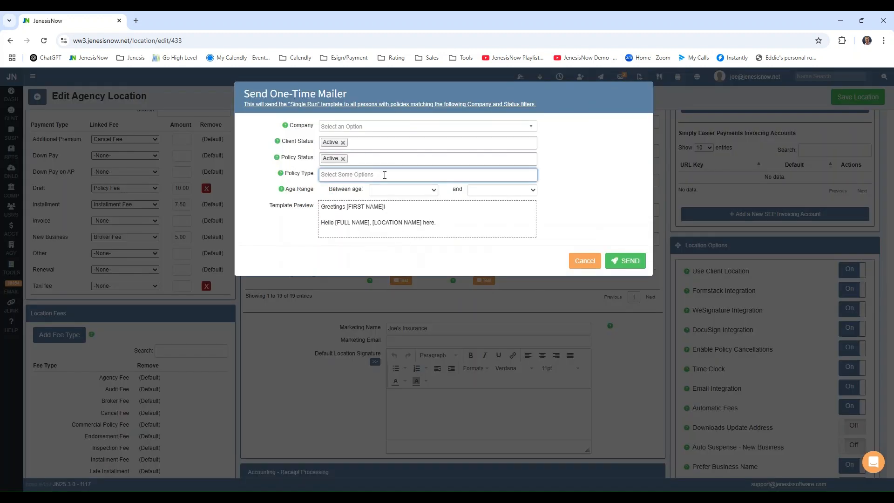
click(373, 126)
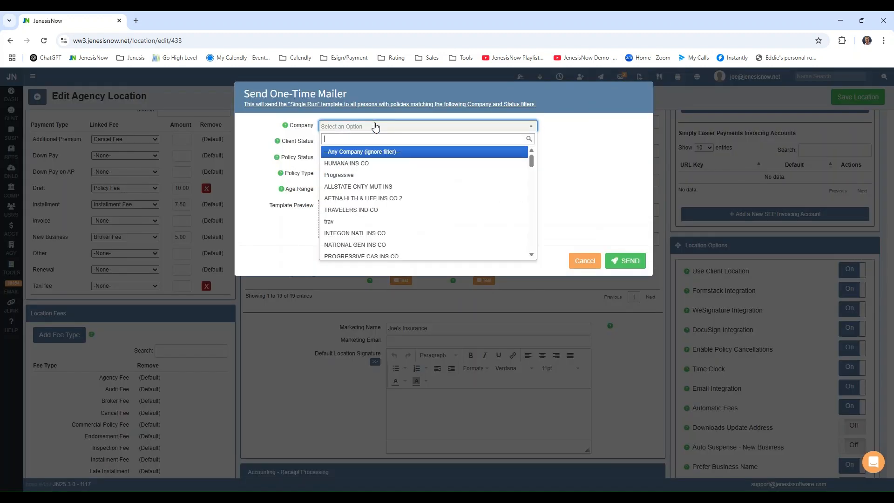
click(377, 175)
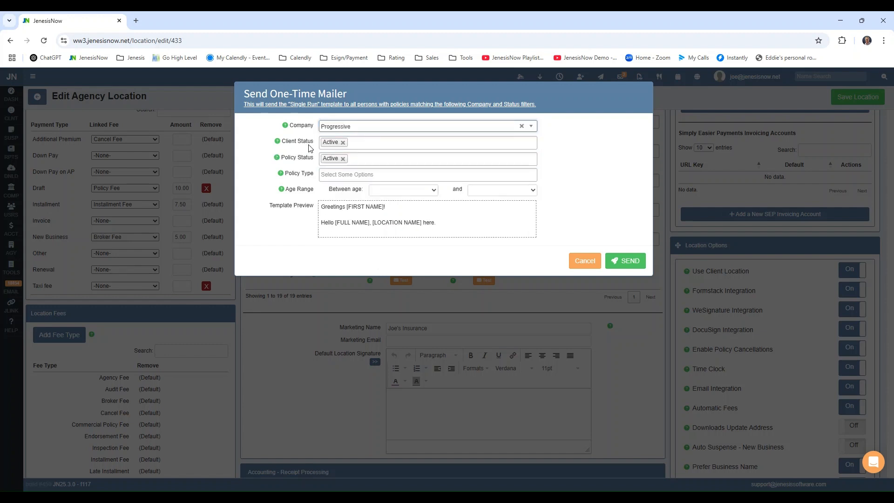
Limit the one-time mailer to the Motorcycle and Golf Cart policy types.
click(362, 174)
click(373, 211)
click(385, 174)
click(380, 222)
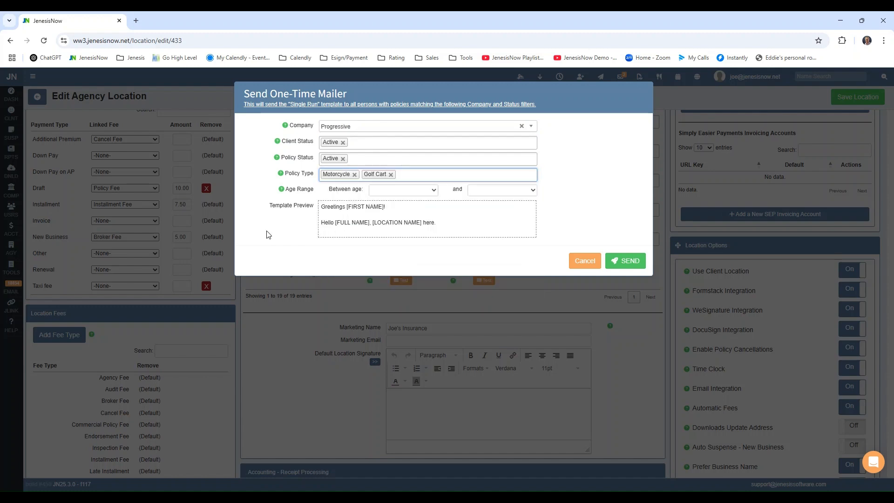